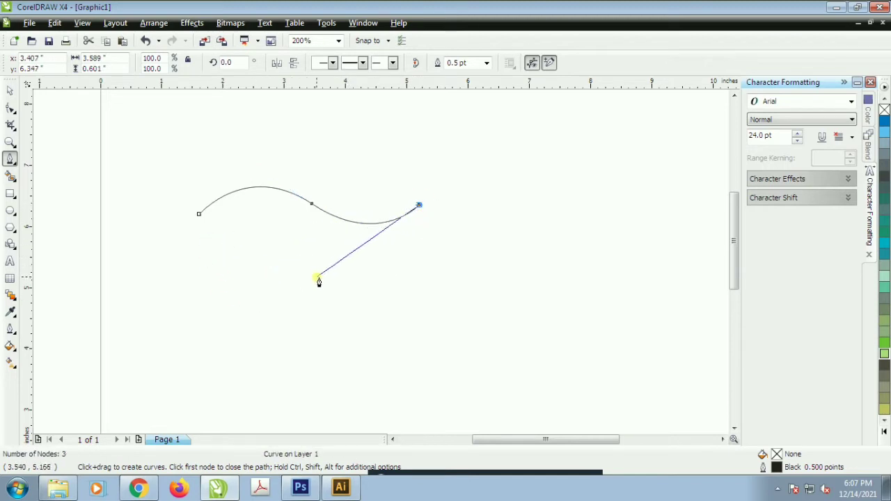
drag(314, 274, 216, 291)
key(ctrl+z)
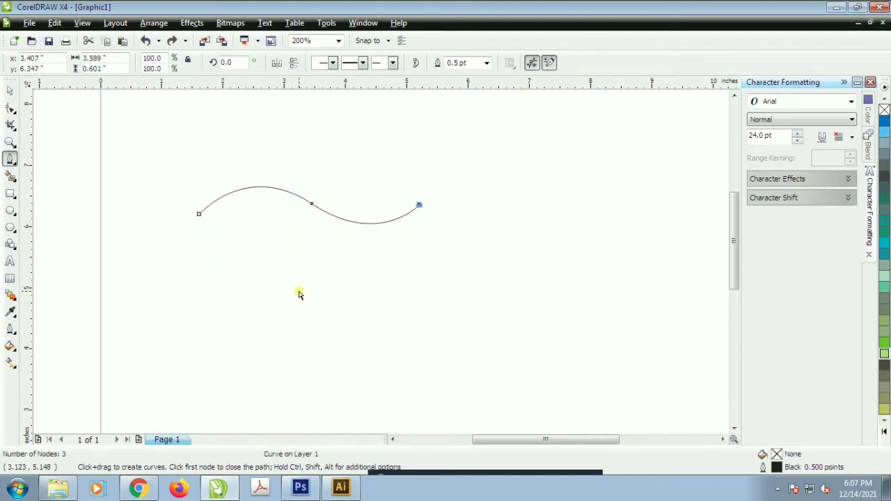
drag(298, 286, 182, 296)
key(ctrl+z)
Step: Finish the leaf outline with a curved lower edge closing at its start node, making a shape about 3.59 by 1.65 inches
drag(337, 285, 267, 305)
drag(199, 216, 225, 226)
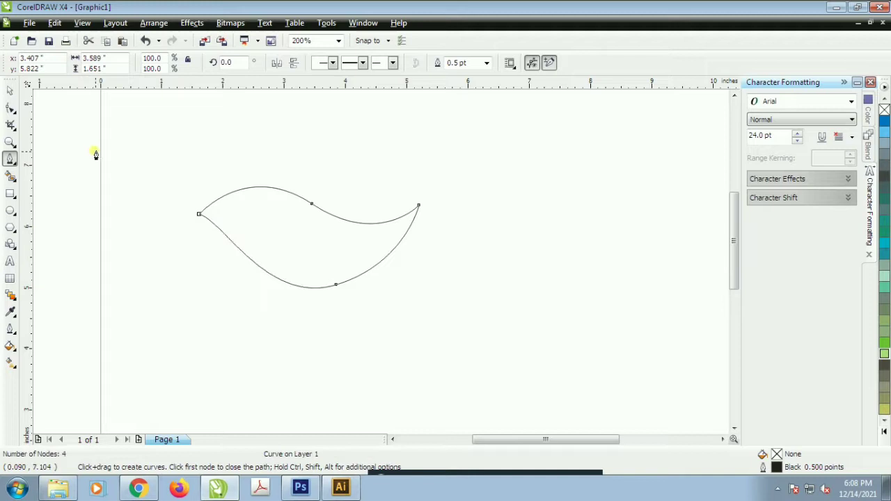
click(10, 91)
click(249, 113)
Step: Shrink the leaf shape to about 2.72 by 1.25 inches and move it toward the page's upper-left area
drag(157, 146, 426, 331)
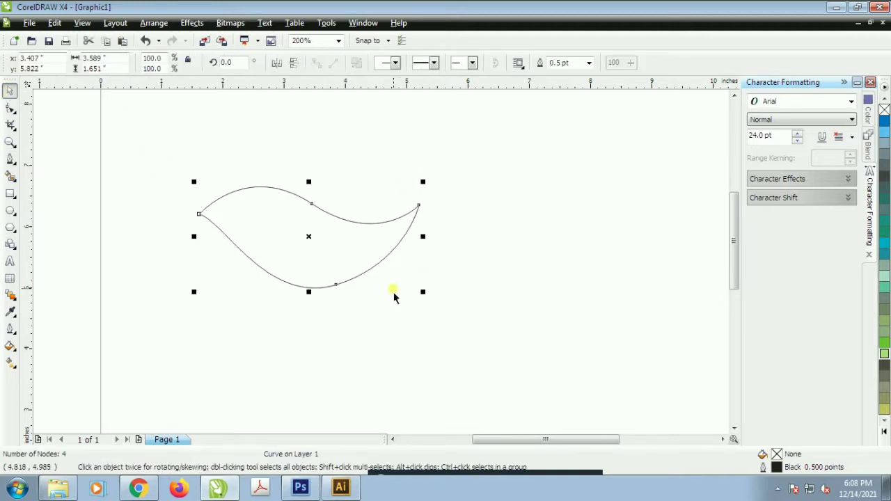
drag(369, 269, 344, 242)
drag(398, 266, 314, 215)
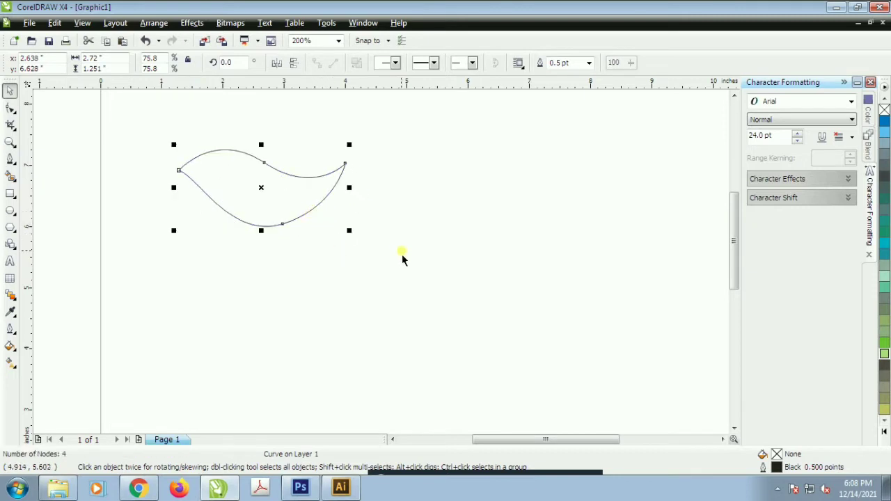
click(336, 311)
Step: Draw a closed, curved body shape below the leaf with the Pen tool, about 4.77 by 3.4 inches, tapering to a downward point
click(11, 159)
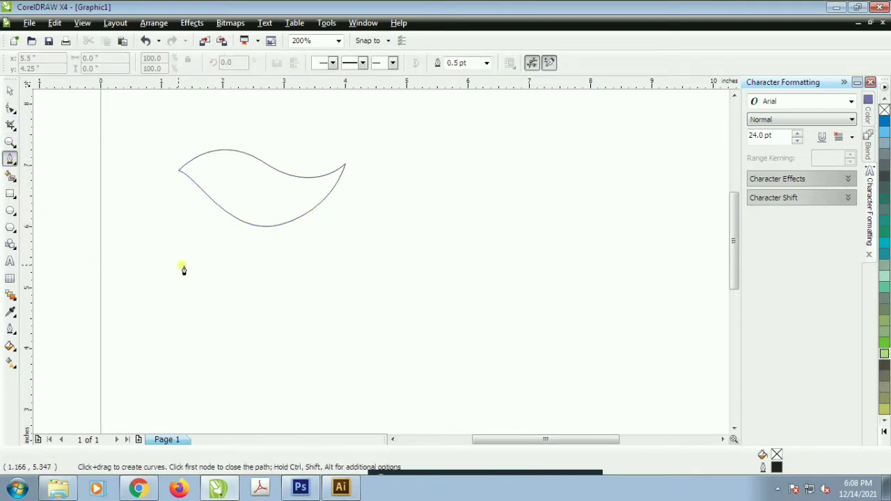
click(239, 226)
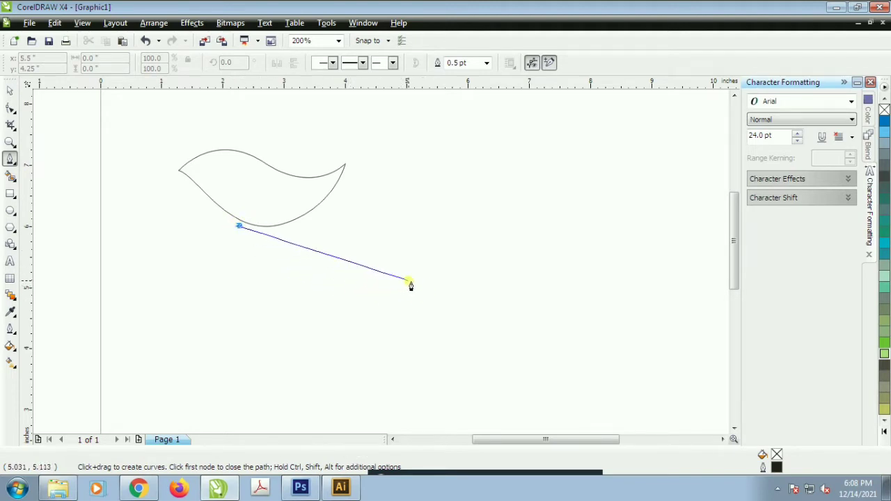
drag(417, 277, 533, 233)
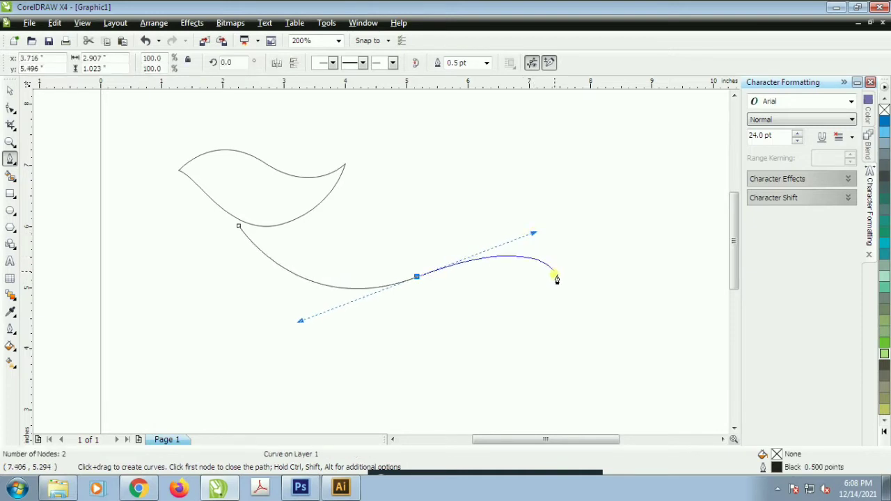
click(521, 377)
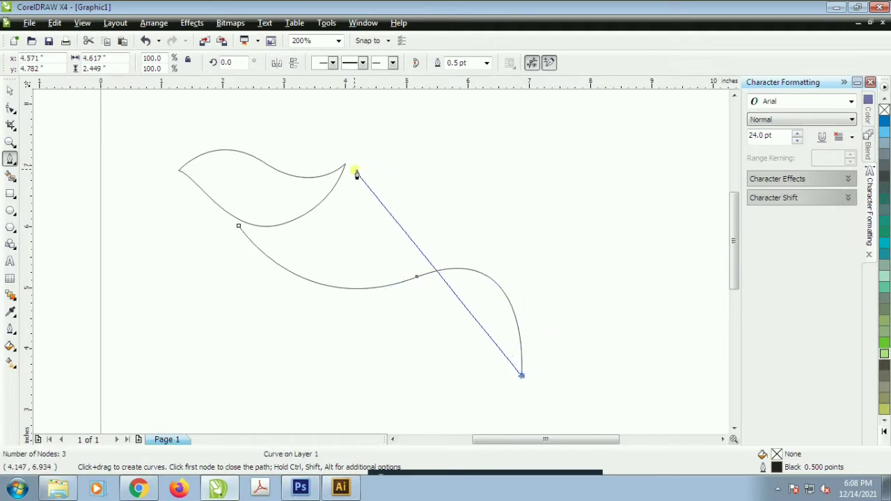
drag(351, 168, 114, 163)
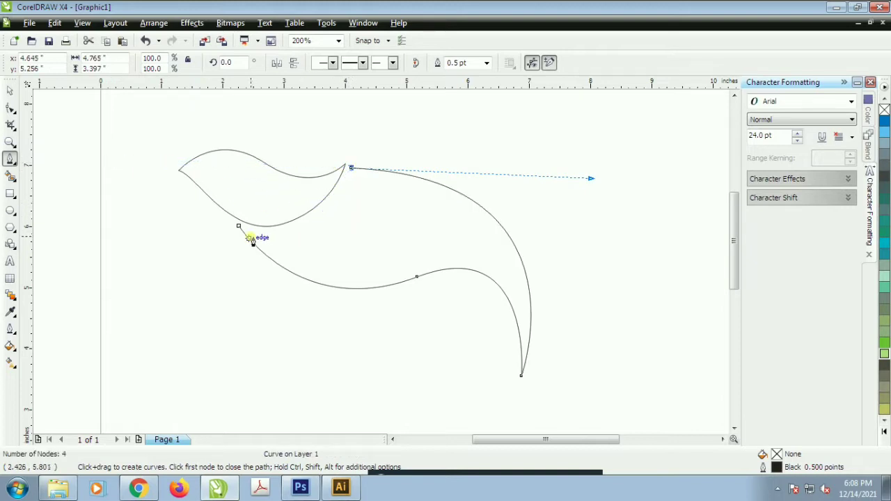
drag(241, 227, 326, 257)
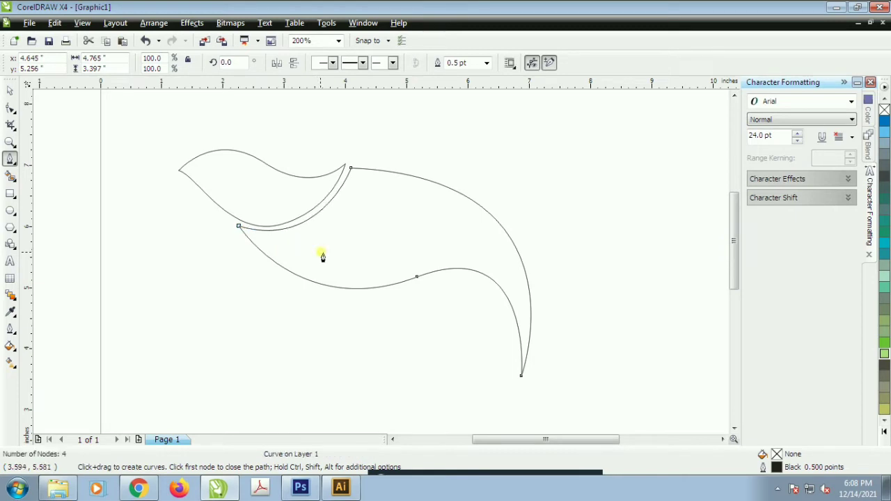
scroll(431, 263, down, 2)
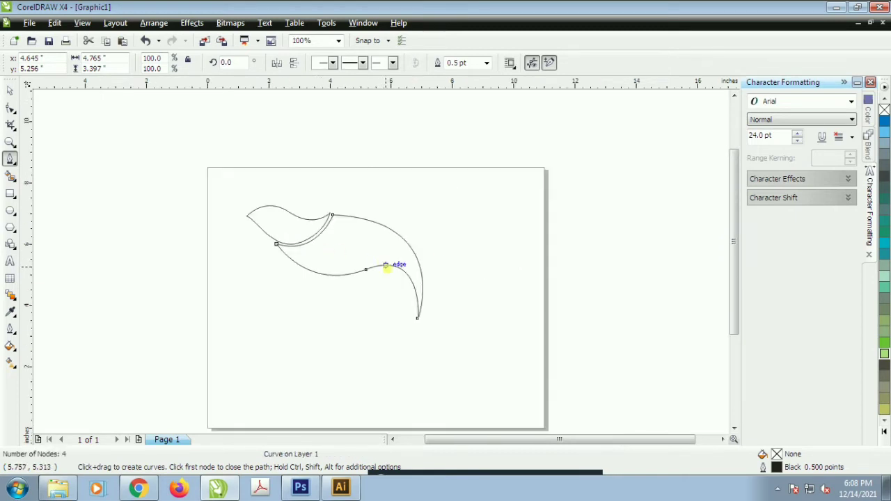
scroll(385, 264, up, 2)
click(10, 90)
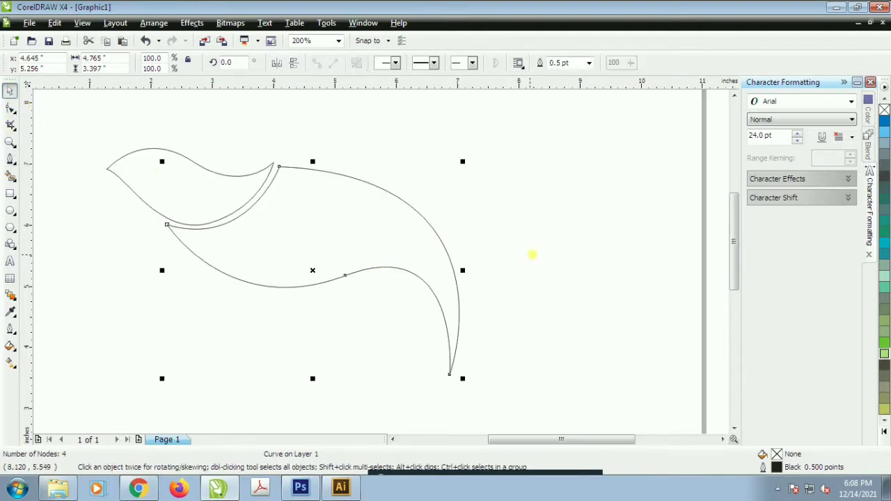
click(539, 252)
Step: Replace the node in the middle of the body's lower edge with a new one at about X 4.97, Y 5.11 inches
click(10, 108)
click(340, 277)
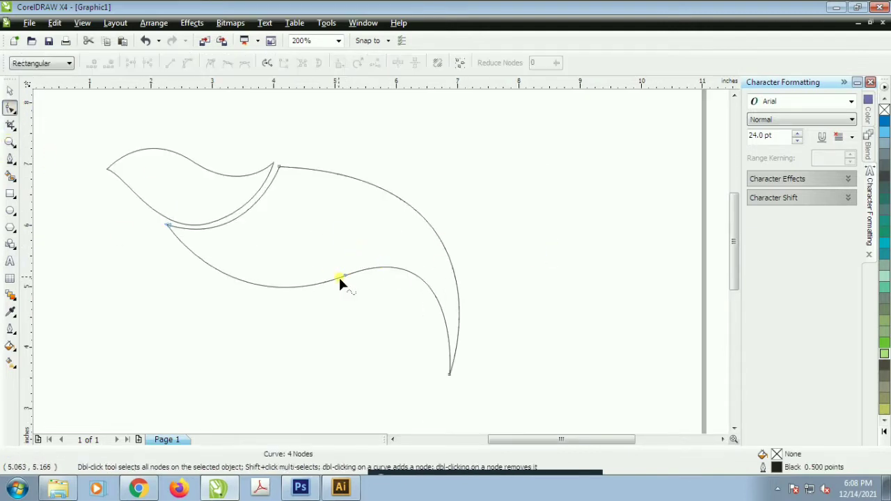
click(342, 277)
key(Delete)
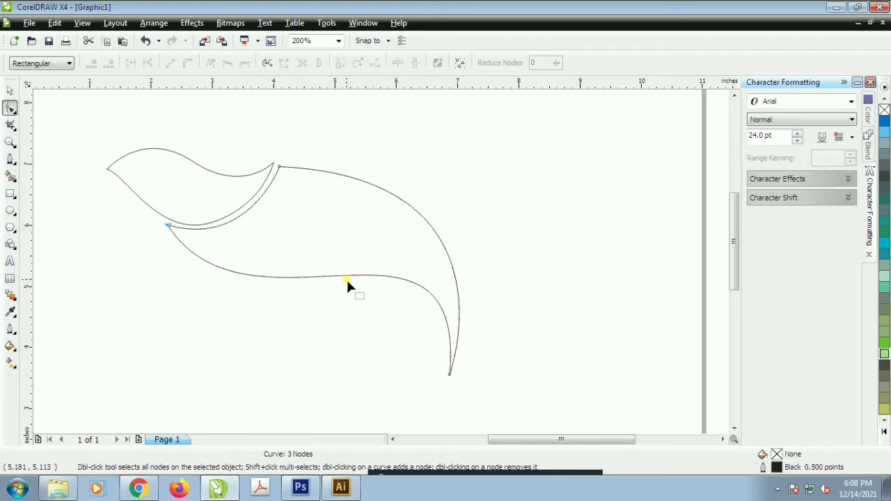
double_click(346, 278)
drag(344, 276, 332, 279)
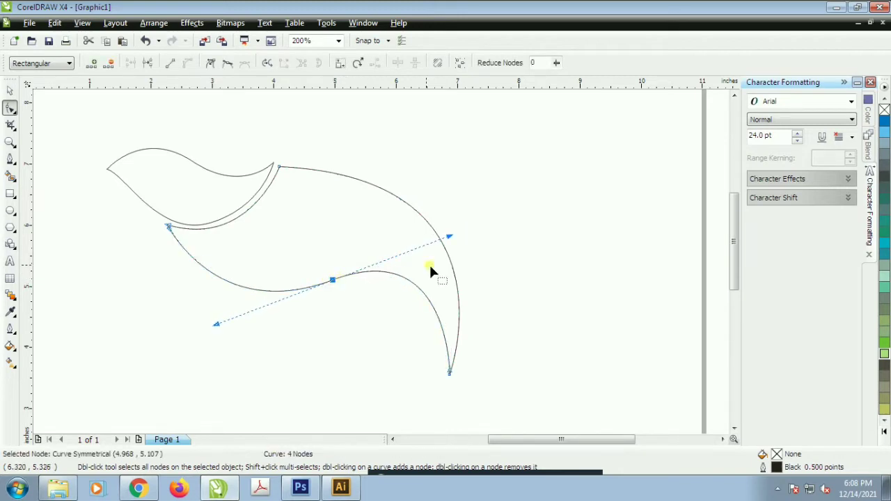
Step: Adjust the curve handles of the body's new lower-edge node to flatten the wave there
drag(449, 239, 445, 251)
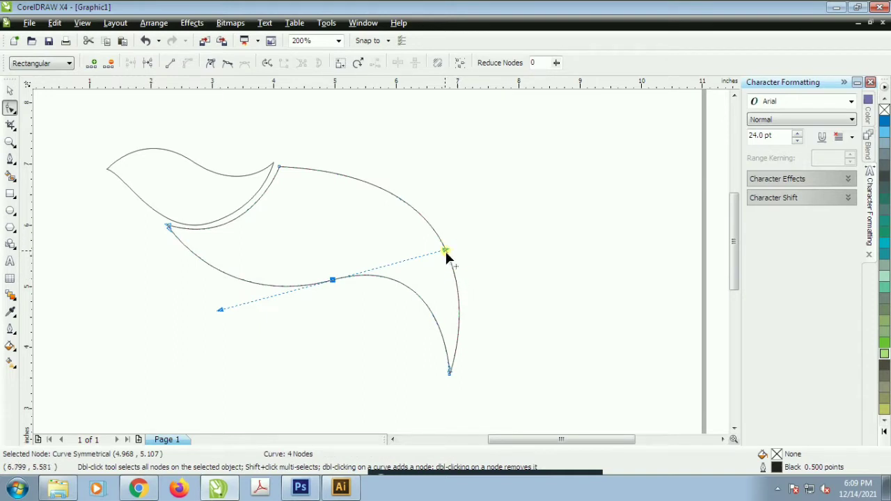
drag(446, 255, 449, 259)
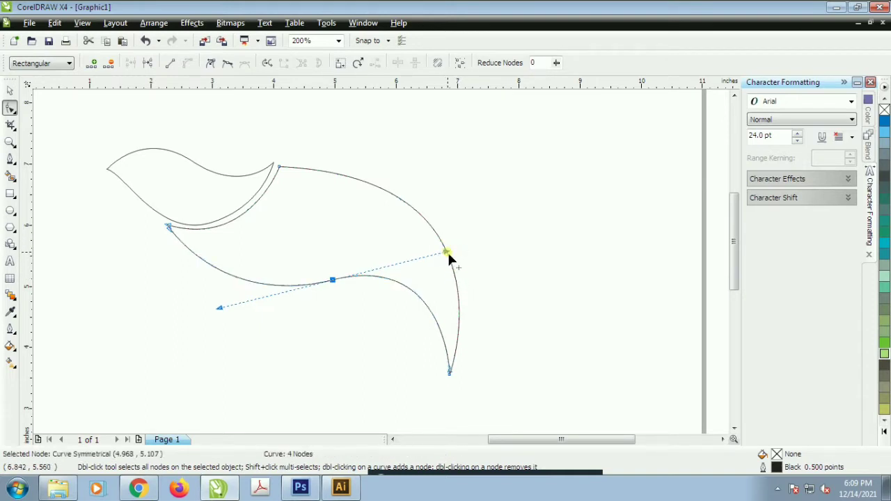
click(403, 202)
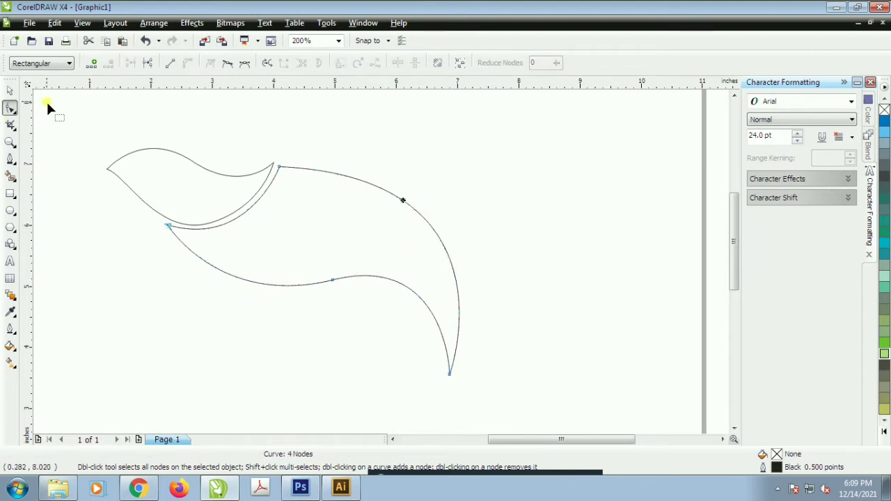
click(10, 90)
click(488, 217)
Step: Draw a closed crescent-like shape under the body's tail with the Pen tool, about 2.11 by 2.25 inches, meeting the tail tip
key(F3)
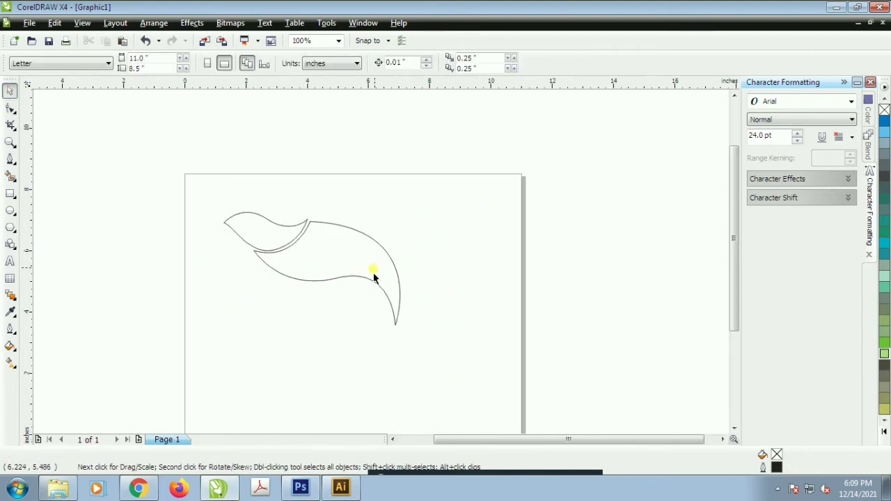
scroll(323, 301, up, 1)
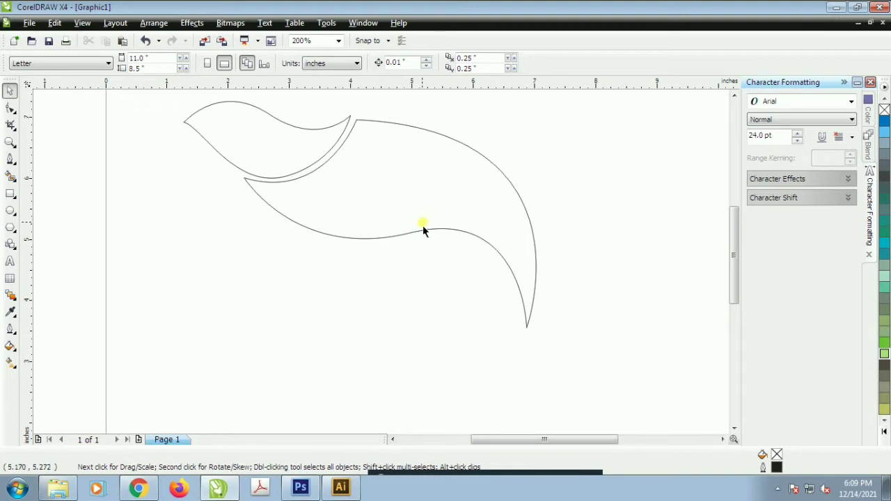
scroll(423, 225, down, 1)
scroll(382, 258, up, 1)
scroll(389, 268, down, 1)
scroll(388, 265, up, 1)
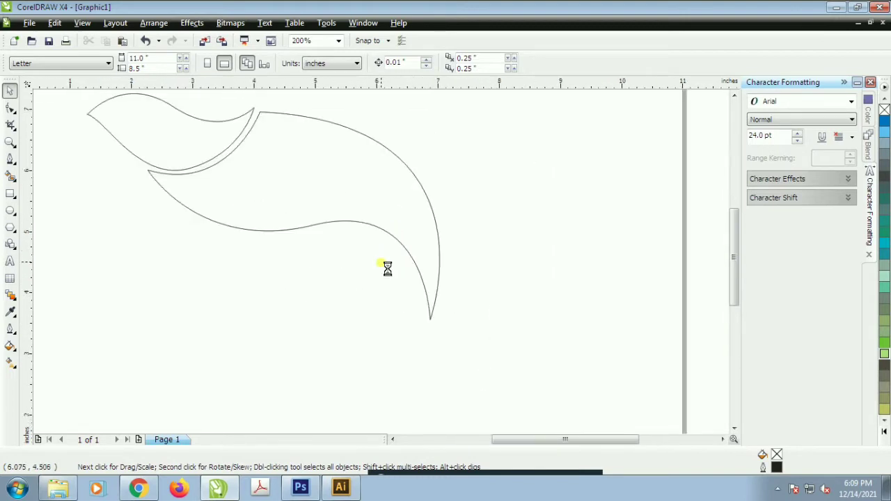
click(10, 160)
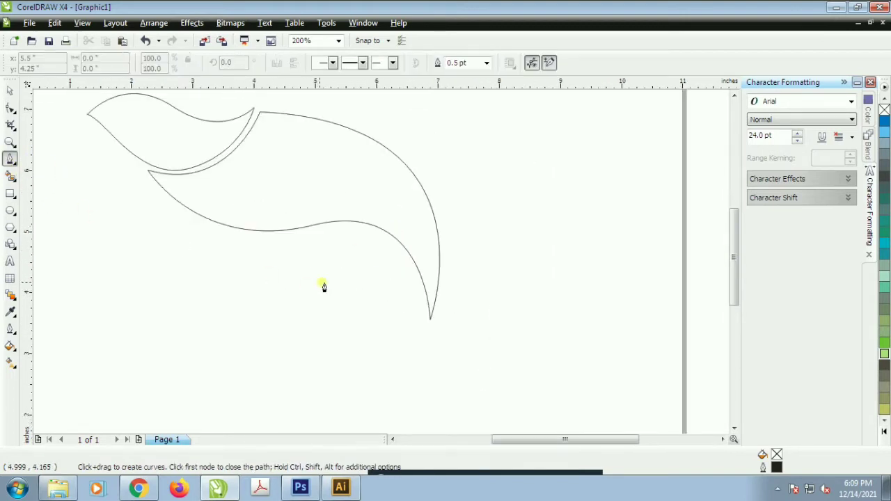
click(360, 226)
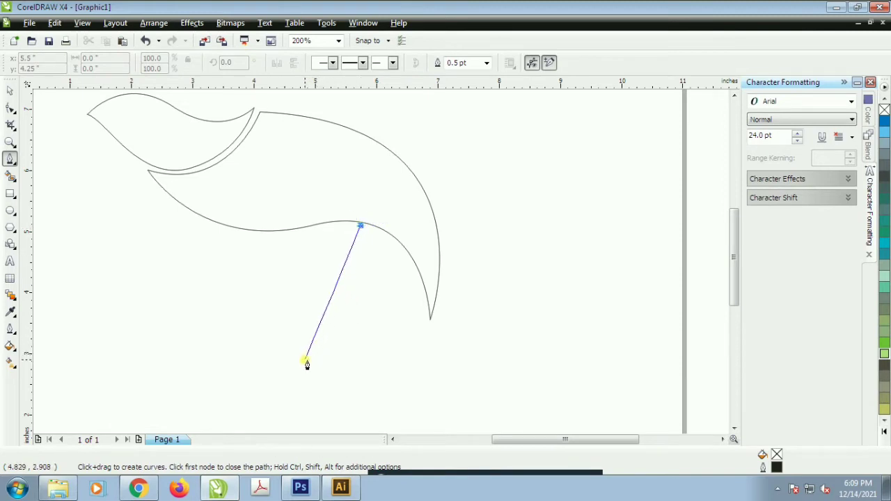
drag(300, 360, 210, 394)
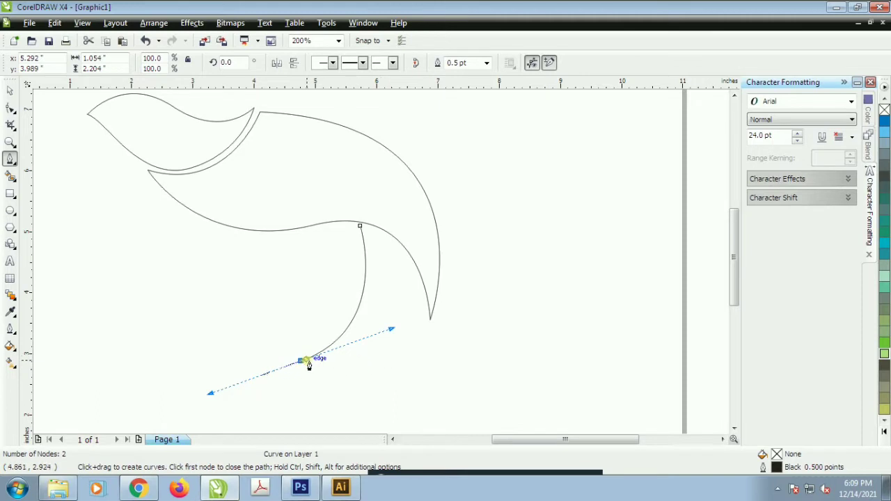
click(301, 361)
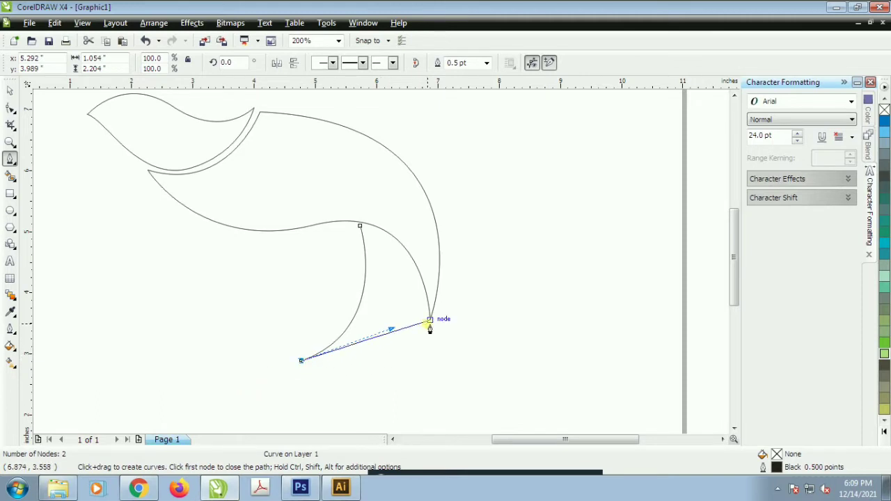
drag(429, 321, 481, 262)
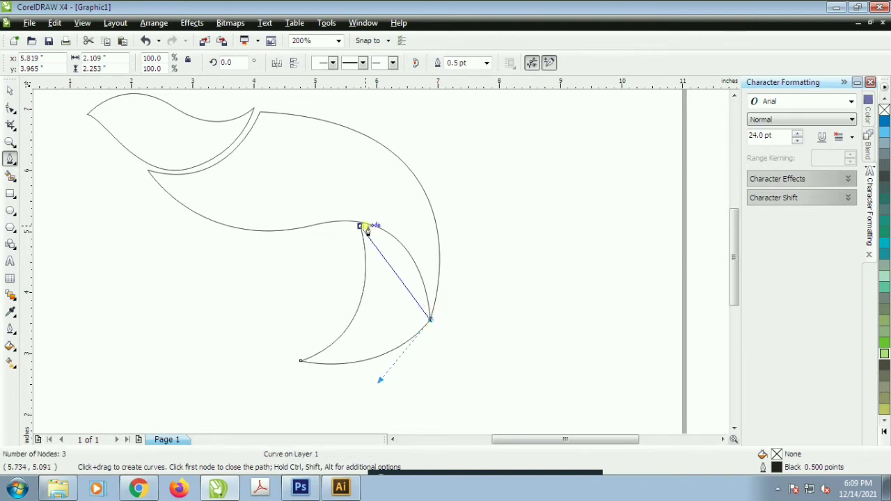
drag(360, 227, 423, 237)
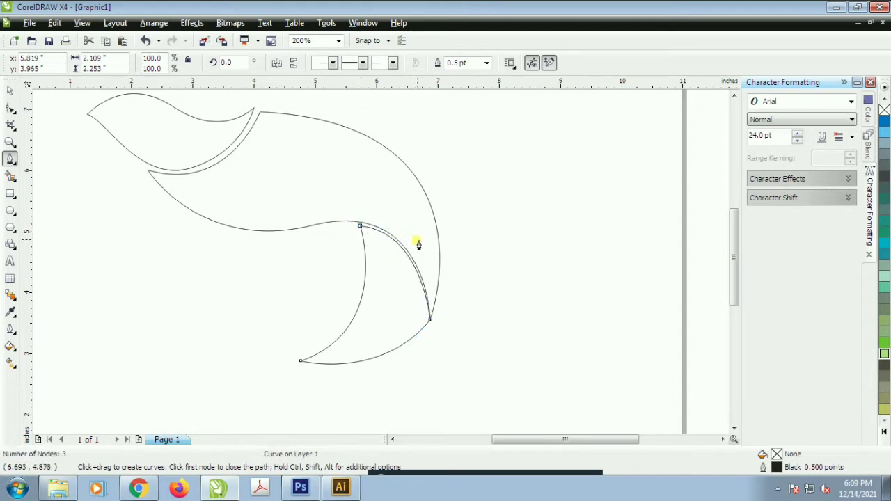
click(10, 91)
click(384, 314)
Step: Select all three shapes and rotate them together to 352 degrees
scroll(399, 274, down, 1)
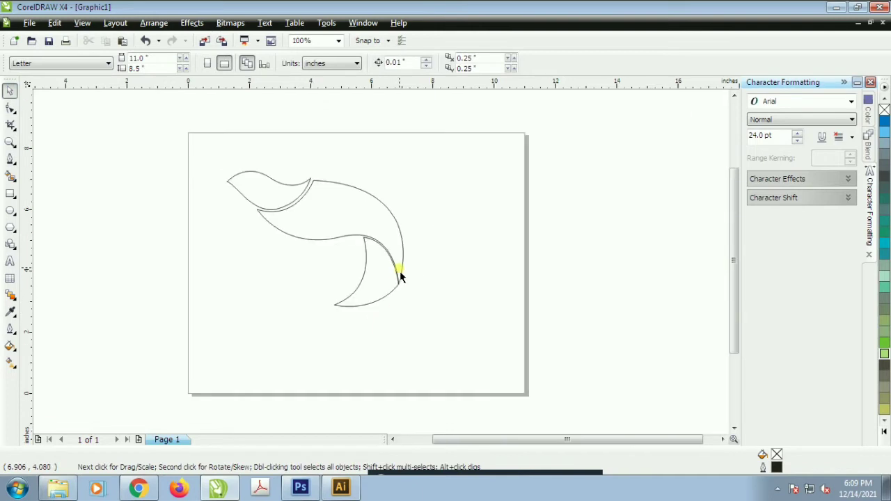
scroll(381, 271, down, 1)
scroll(381, 270, up, 1)
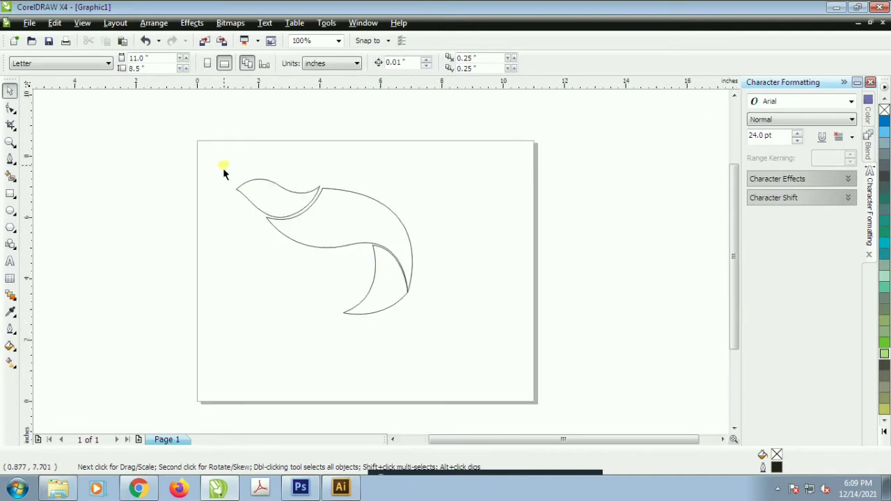
drag(223, 168, 419, 347)
click(325, 249)
click(466, 314)
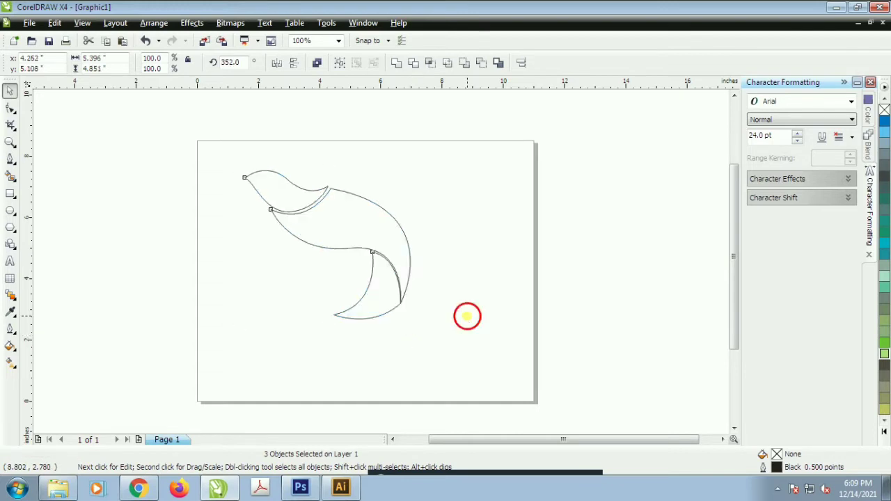
Step: Enlarge the upper leaf shape to about 2.95 by 1.47 inches to narrow the gap between it and the body
scroll(382, 263, up, 1)
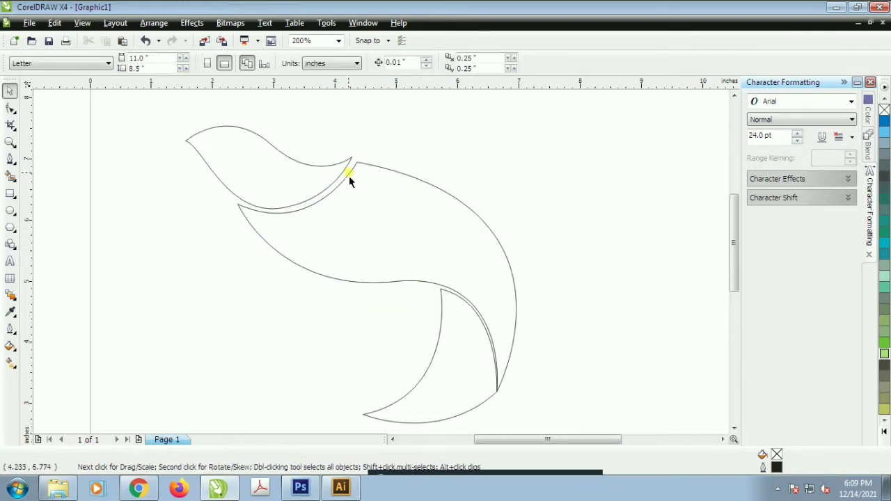
scroll(378, 269, down, 1)
scroll(352, 269, up, 1)
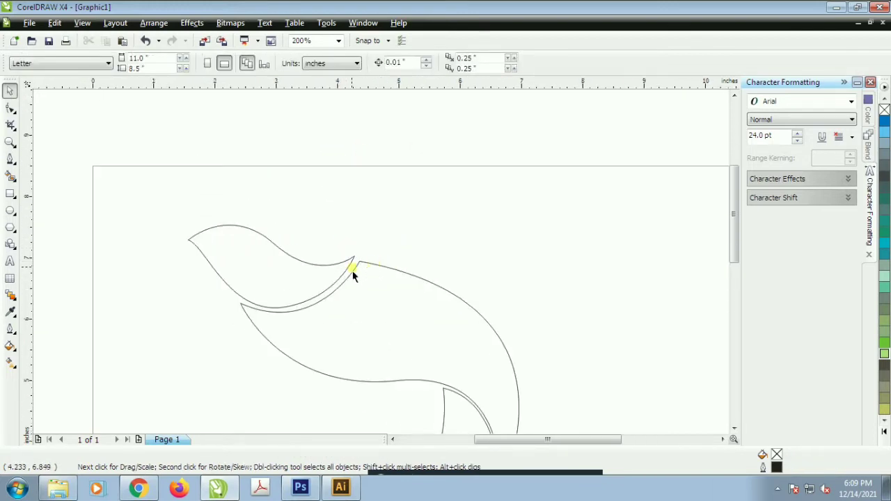
click(342, 260)
drag(357, 220, 376, 225)
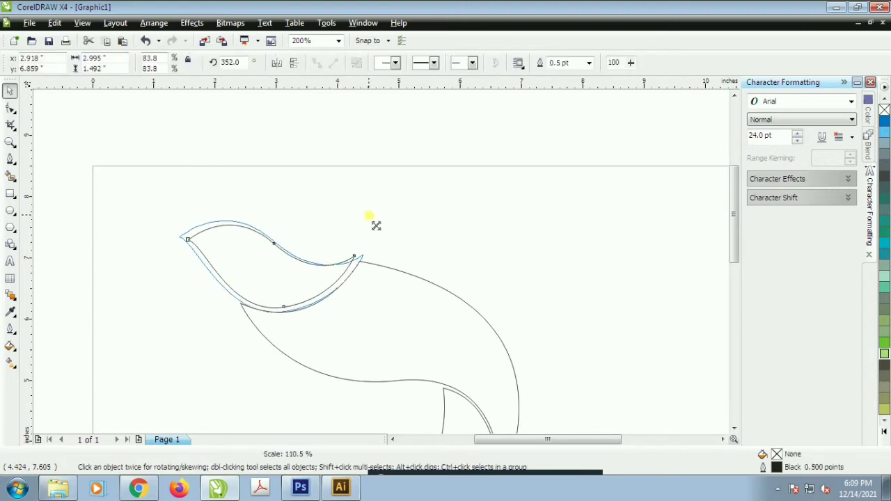
key(Escape)
click(340, 271)
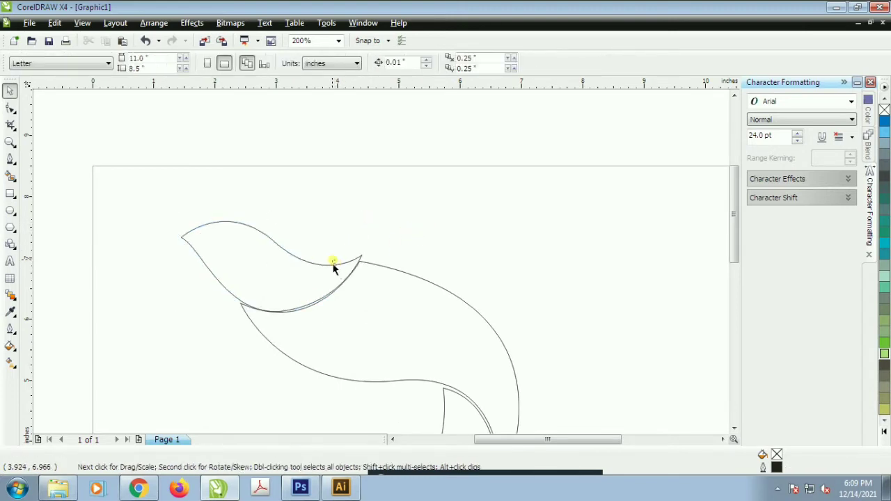
click(345, 259)
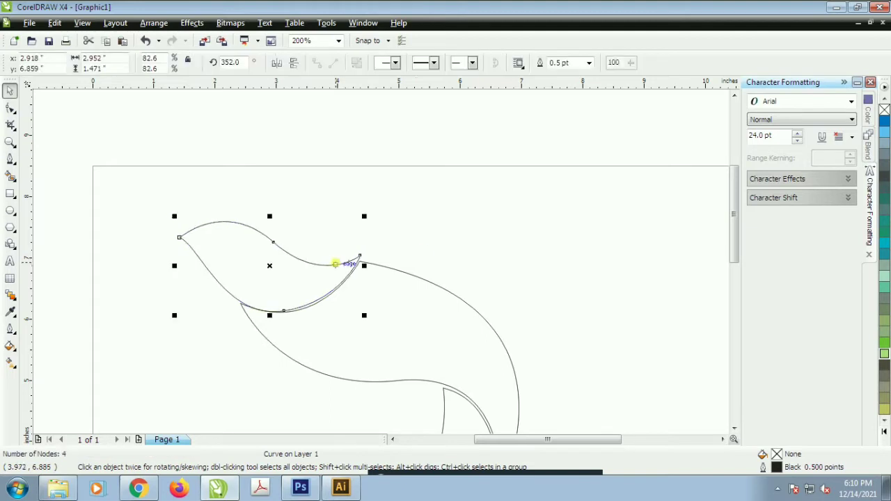
Step: Fill the upper leaf shape with Deep Navy Blue
click(424, 289)
scroll(356, 291, down, 1)
scroll(341, 265, up, 1)
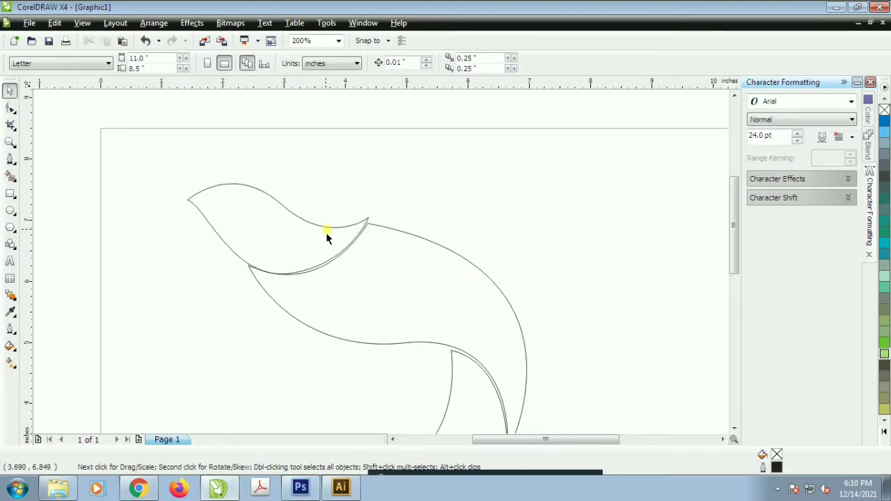
click(325, 232)
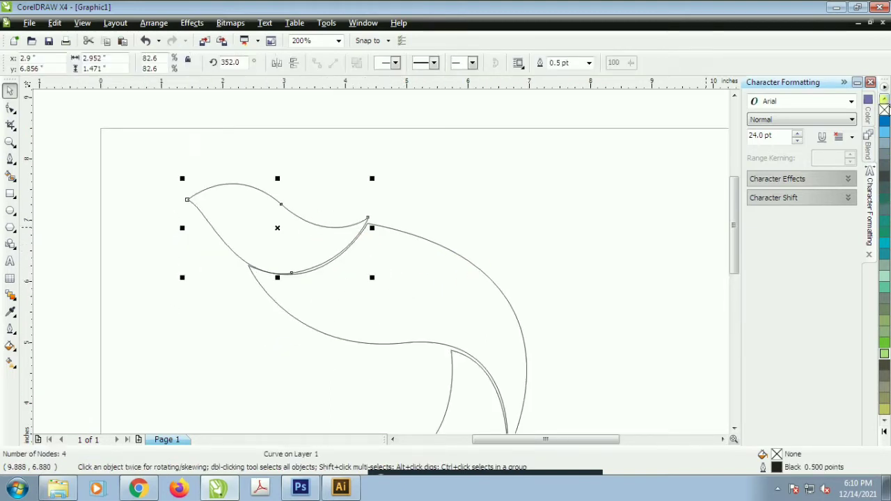
scroll(885, 107, up, 10)
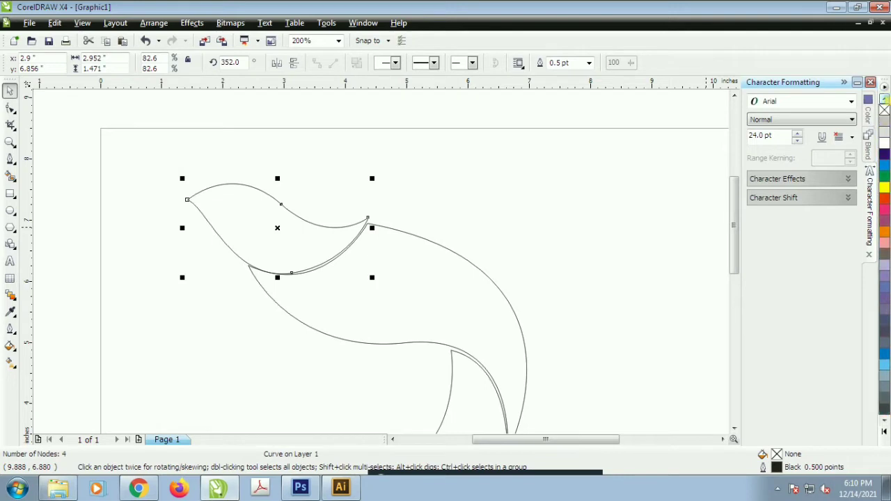
click(885, 332)
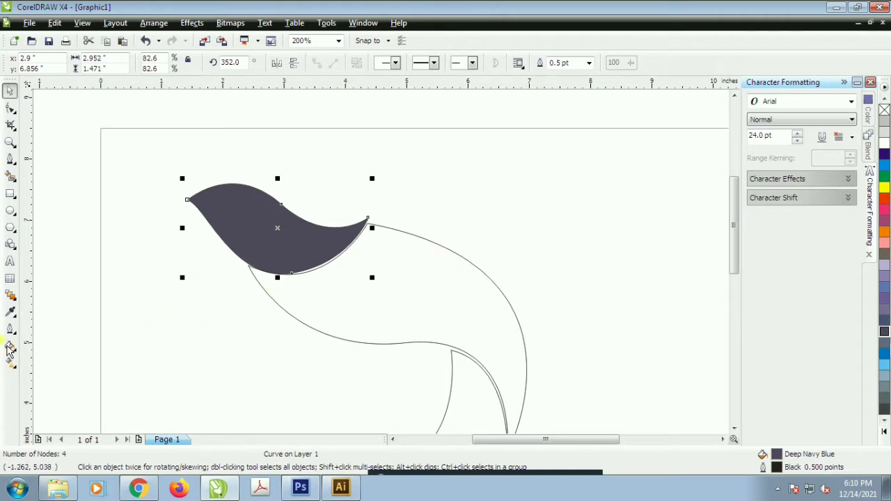
Step: Apply a linear two-color fountain fill from Deep Navy Blue to black to the upper leaf shape
click(286, 263)
click(9, 346)
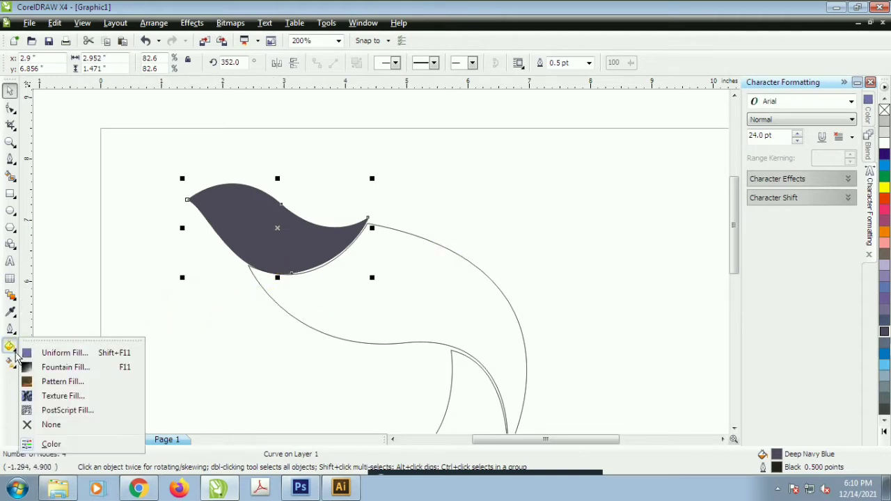
click(70, 368)
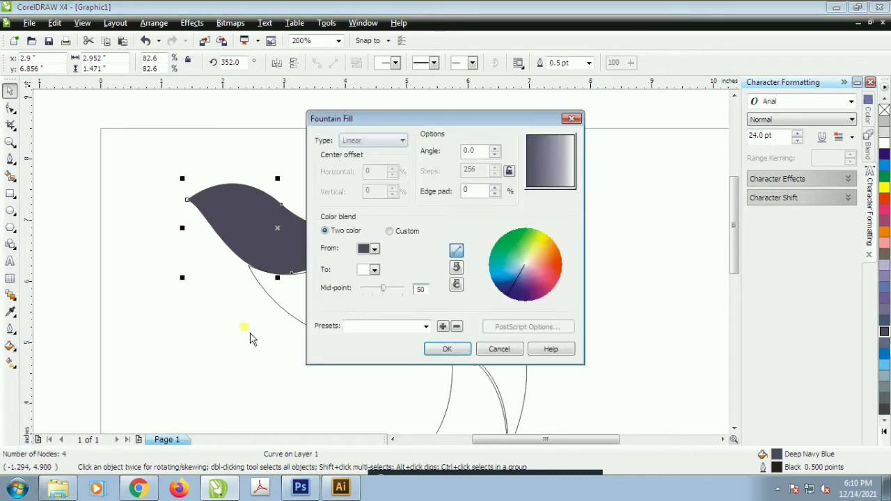
click(374, 270)
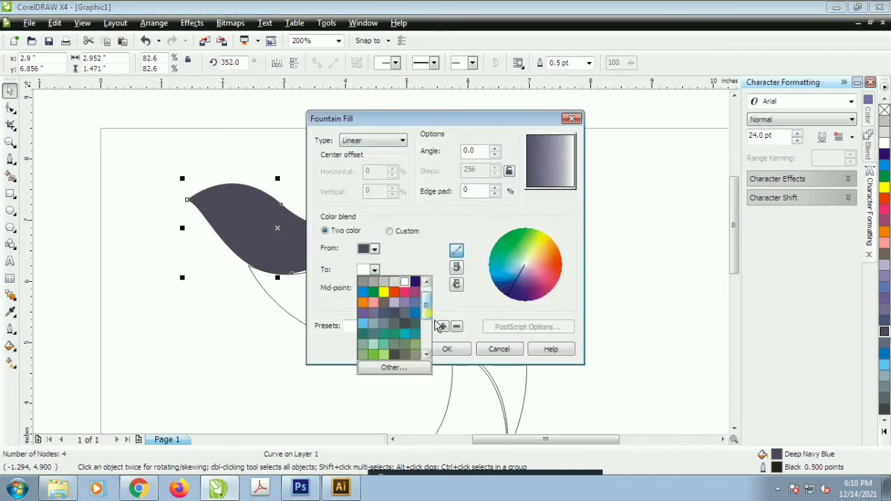
click(394, 355)
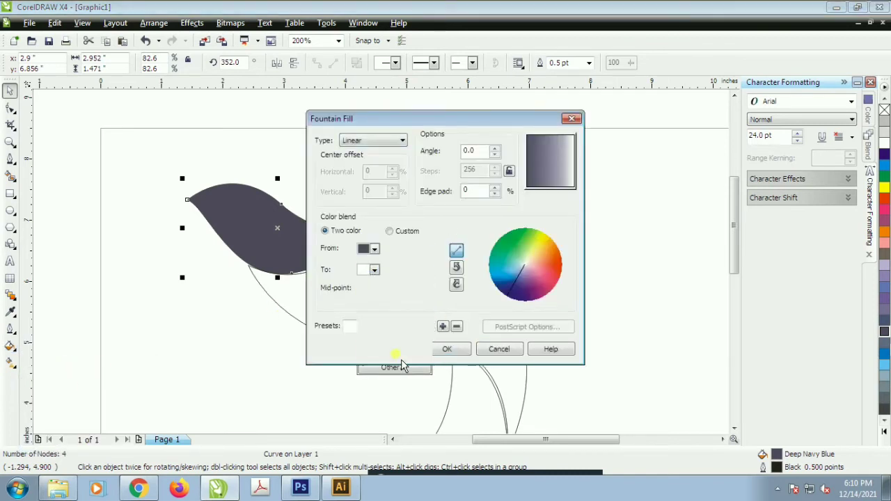
click(447, 350)
click(518, 239)
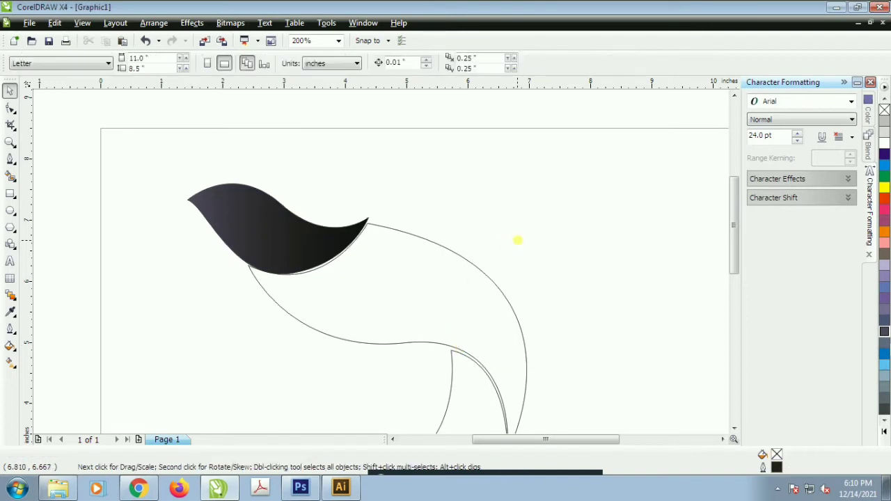
Step: Draw a circle about 0.16 inches wide as an eye near the head's tip, fill it White and shift it slightly toward the tip
key(F3)
scroll(390, 259, up, 2)
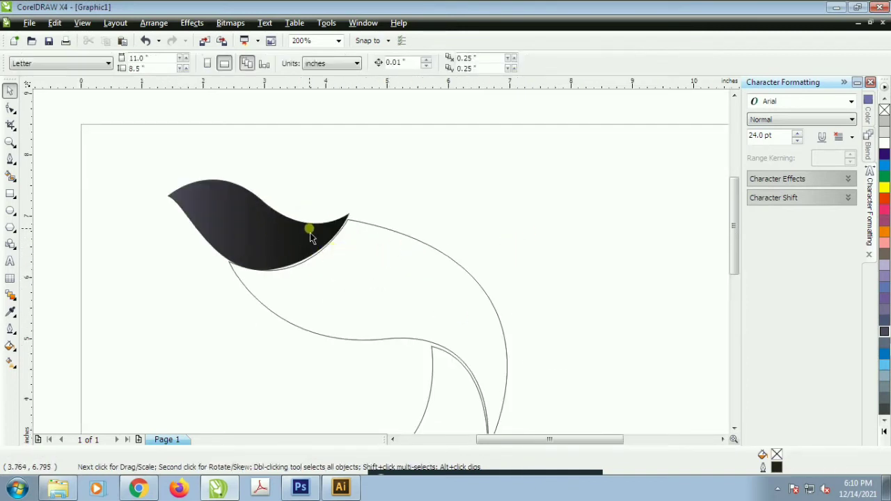
scroll(309, 233, up, 2)
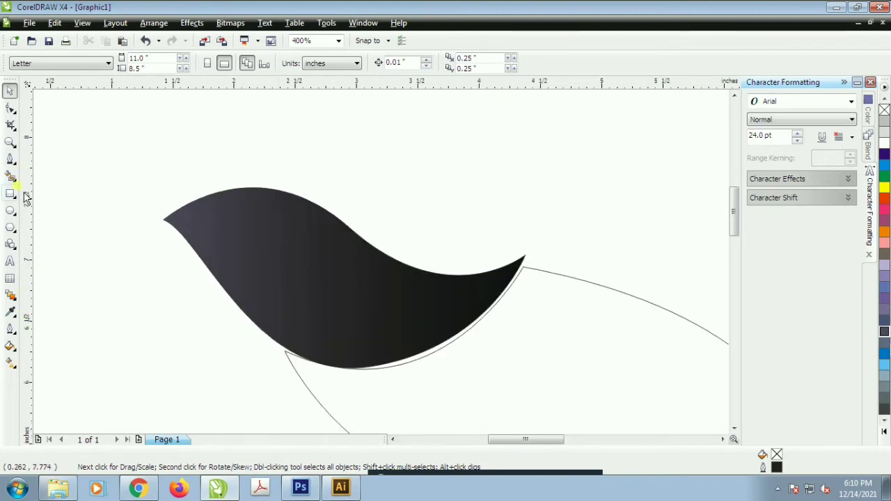
click(10, 211)
click(211, 213)
drag(211, 214, 231, 232)
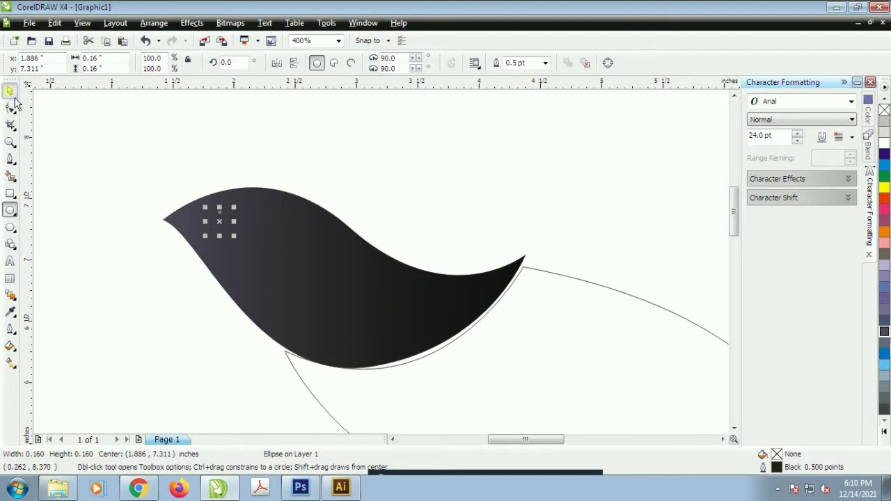
click(10, 91)
click(884, 143)
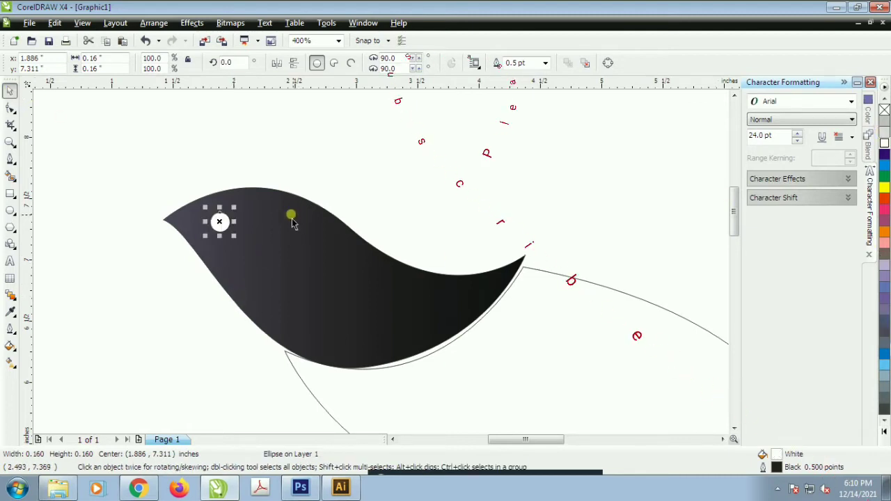
scroll(293, 217, up, 1)
drag(267, 279, 249, 277)
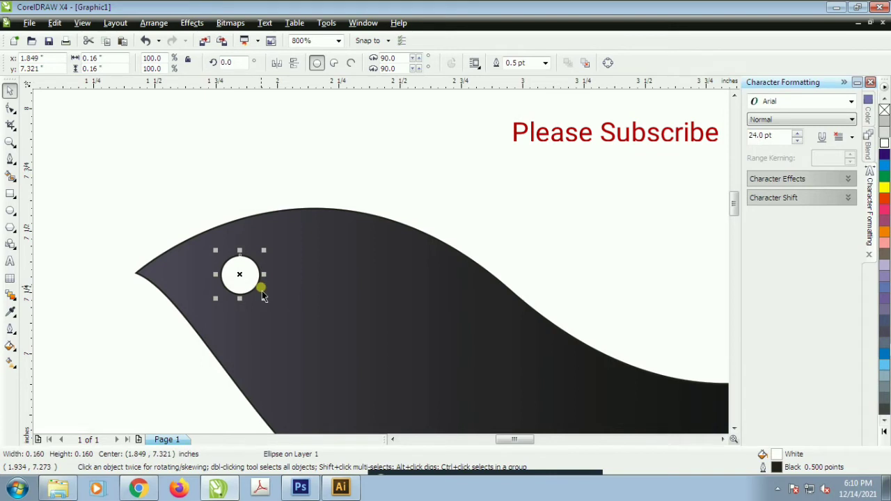
Step: Create a concentric copy of the eye circle scaled to about 0.081 inches as the pupil and fill it dark violet-blue
drag(263, 301, 264, 307)
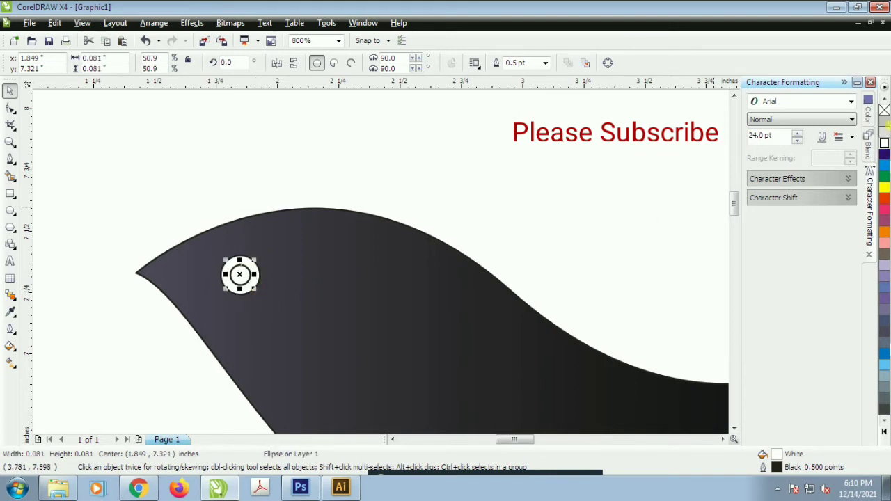
click(884, 154)
scroll(218, 298, up, 1)
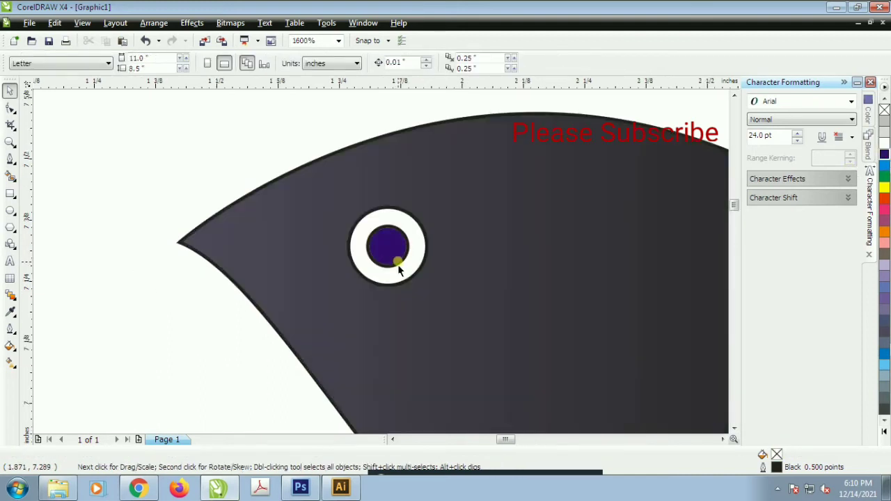
drag(415, 273, 431, 292)
shift+click(421, 271)
scroll(378, 264, down, 3)
click(342, 348)
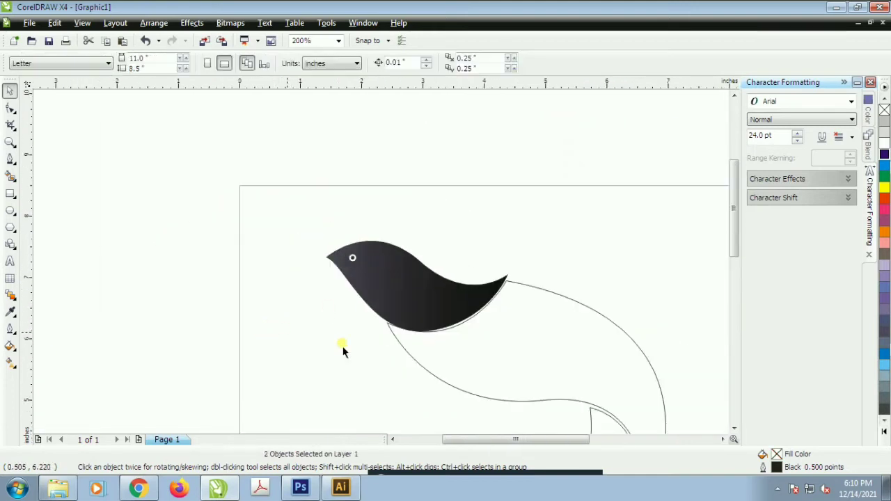
Step: Fill the large curved body shape with Magenta
scroll(382, 270, down, 1)
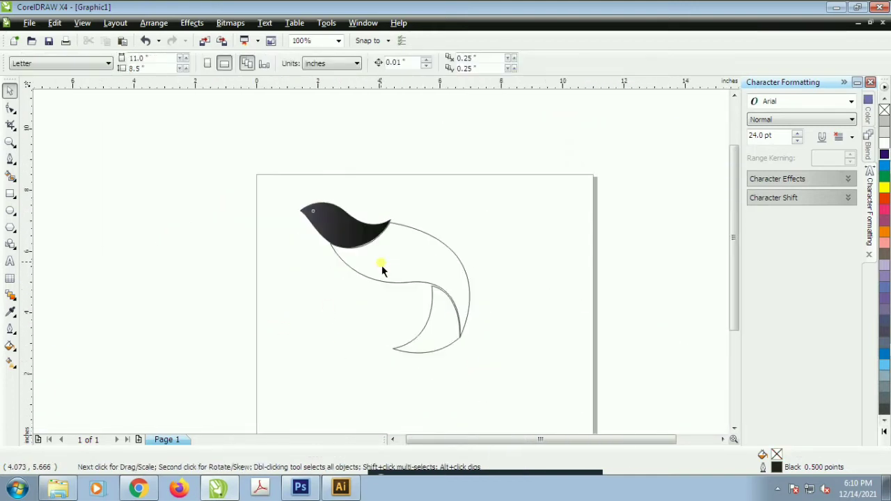
click(445, 248)
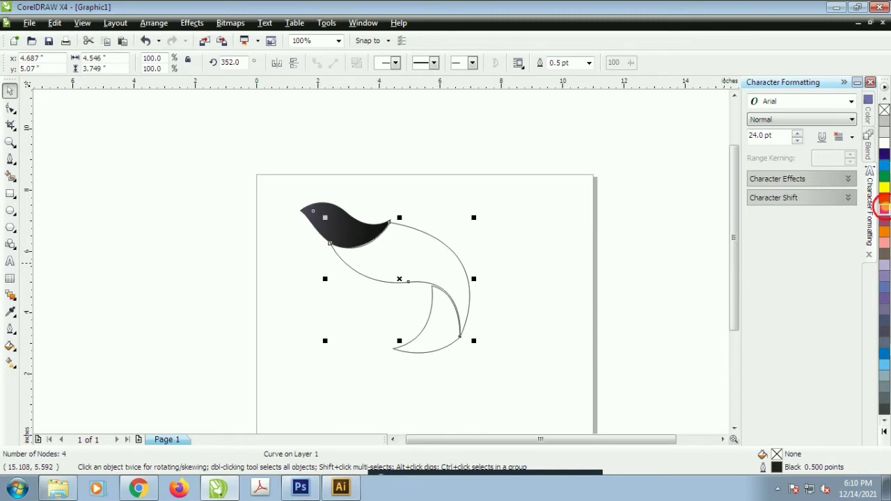
click(884, 209)
scroll(422, 296, up, 1)
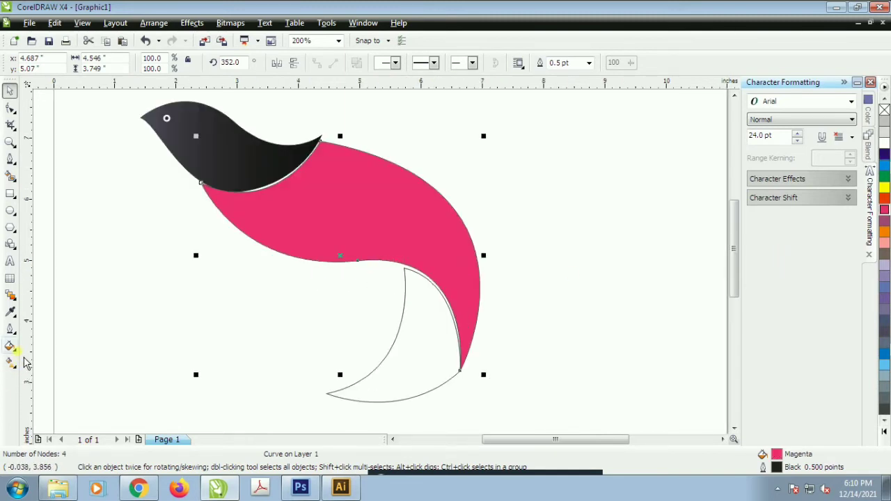
Step: Apply a linear two-color fountain fill from Magenta to orange-red to the body shape
click(11, 347)
click(72, 370)
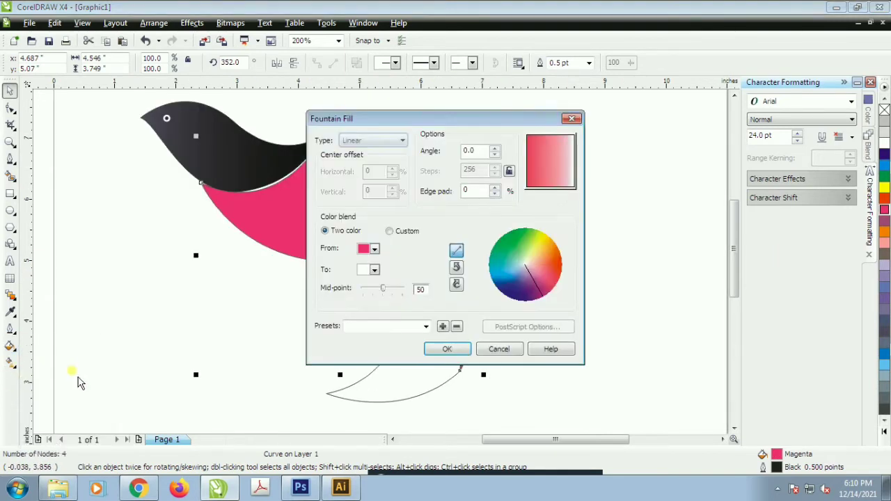
click(375, 270)
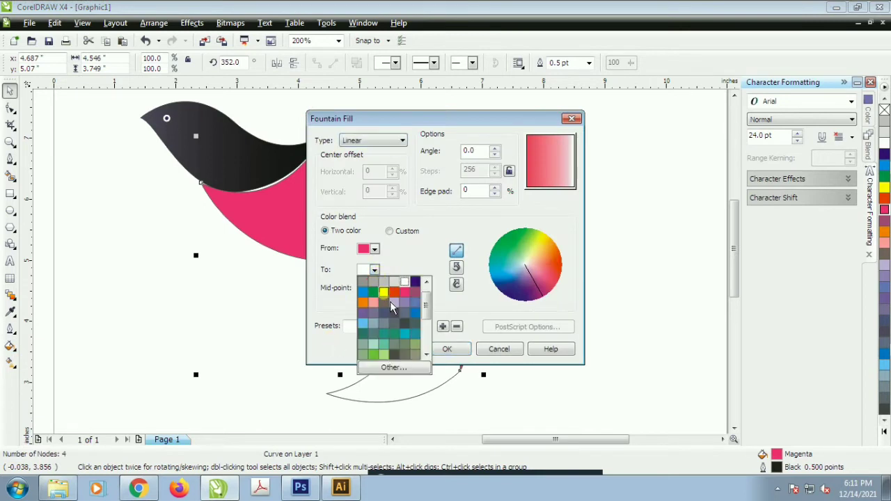
click(395, 291)
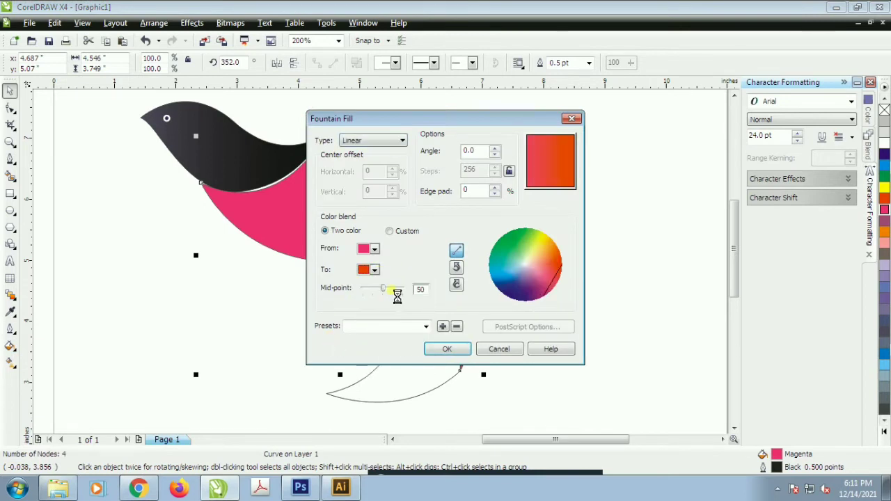
click(449, 350)
click(559, 318)
Step: Try Turquoise as the fill of the crescent shape under the tail, and settle on Chartreuse
scroll(389, 273, down, 2)
scroll(385, 275, up, 2)
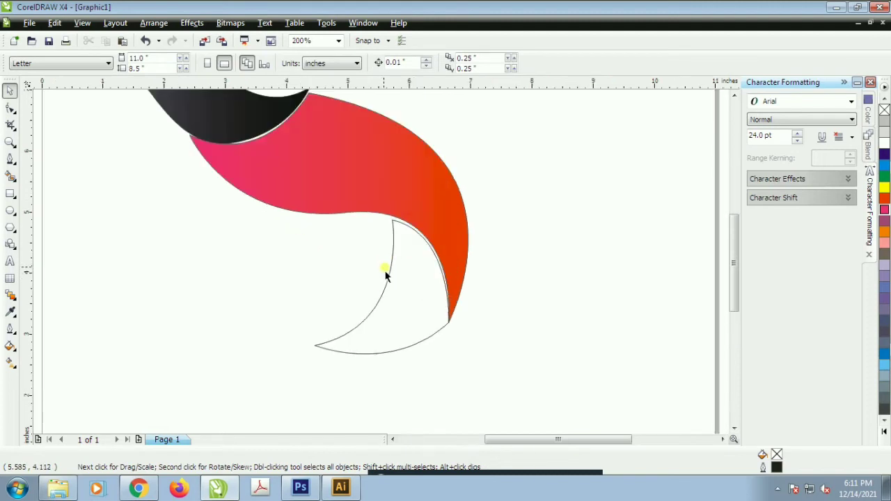
click(388, 276)
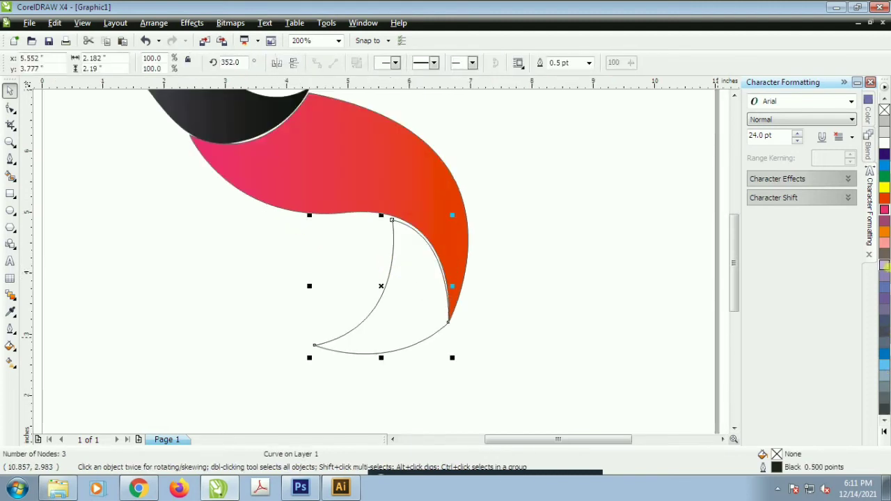
click(884, 421)
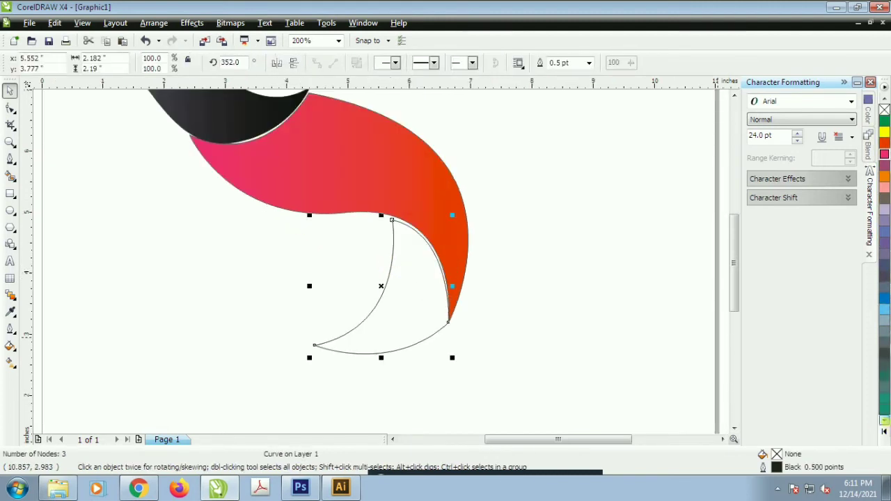
click(884, 289)
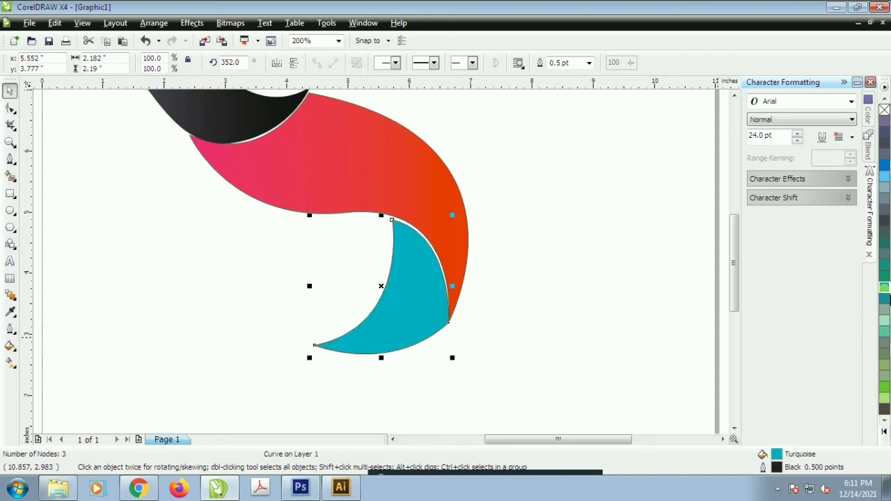
scroll(383, 284, down, 2)
click(884, 386)
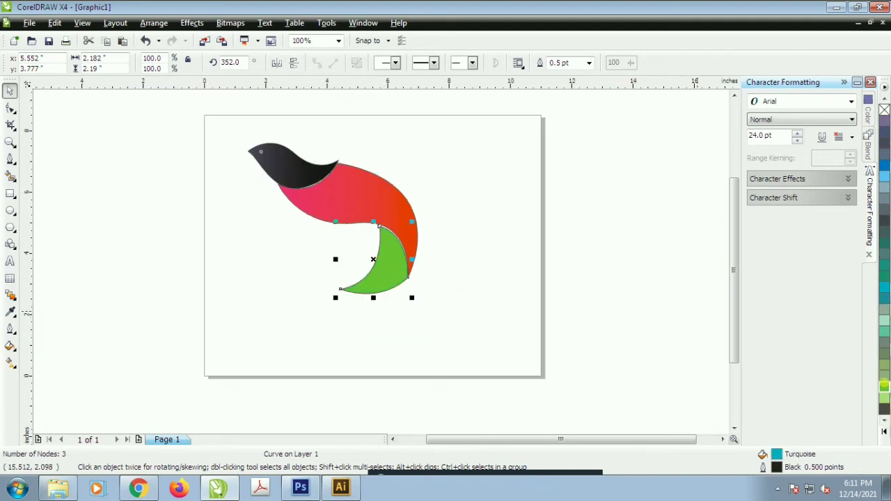
Step: Apply a linear two-color fountain fill from Chartreuse to light green to the crescent shape
scroll(391, 262, up, 1)
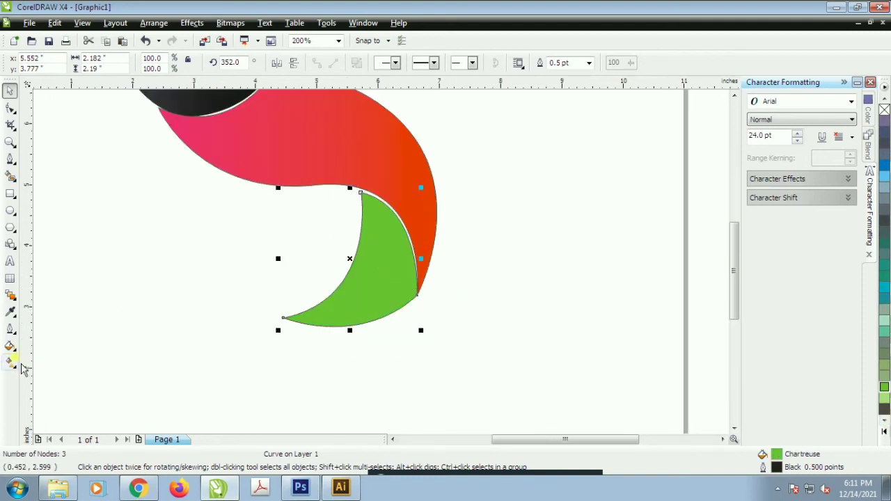
click(10, 346)
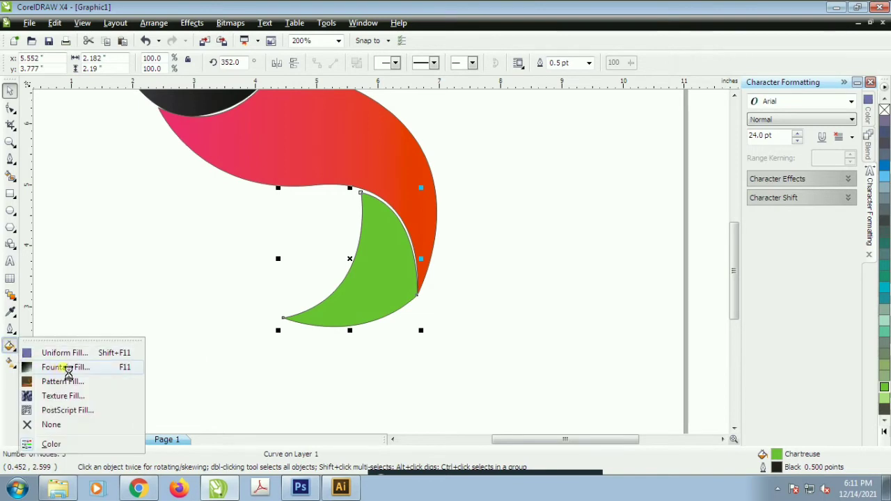
click(66, 368)
click(374, 269)
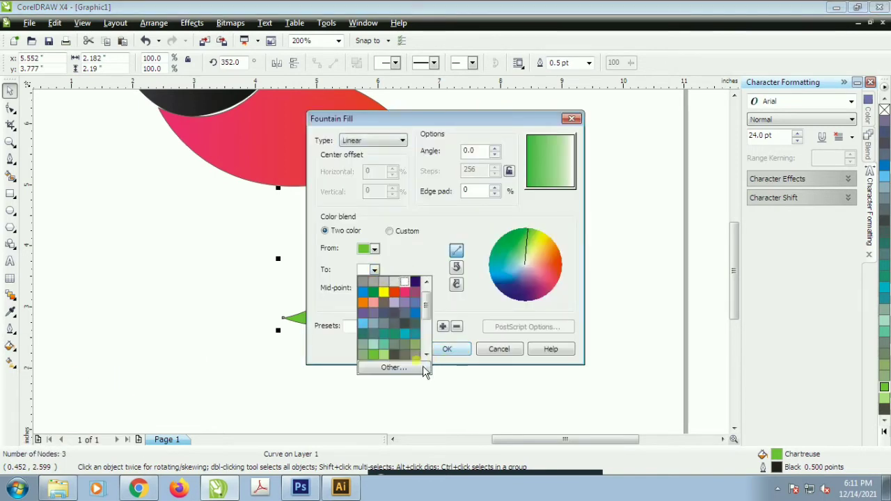
click(379, 355)
click(374, 270)
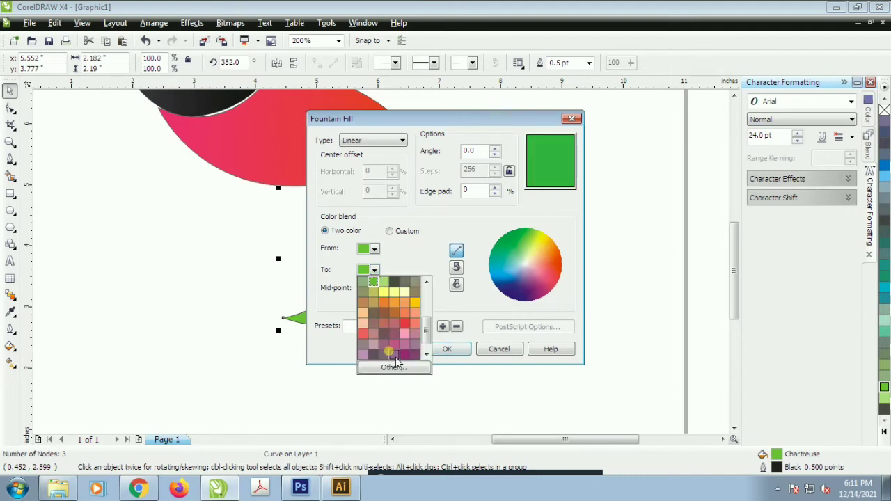
click(390, 288)
click(447, 348)
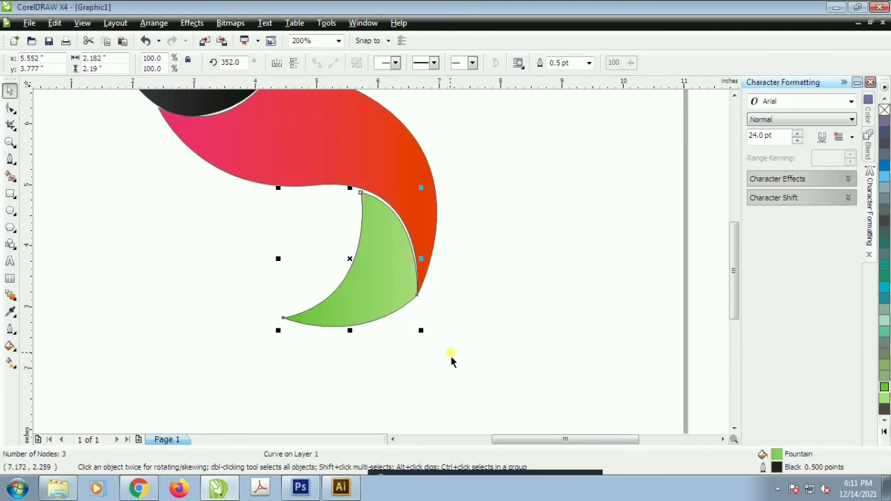
click(412, 304)
Step: Move the red body shape slightly up and toward the head to close the gap between them
scroll(382, 268, down, 1)
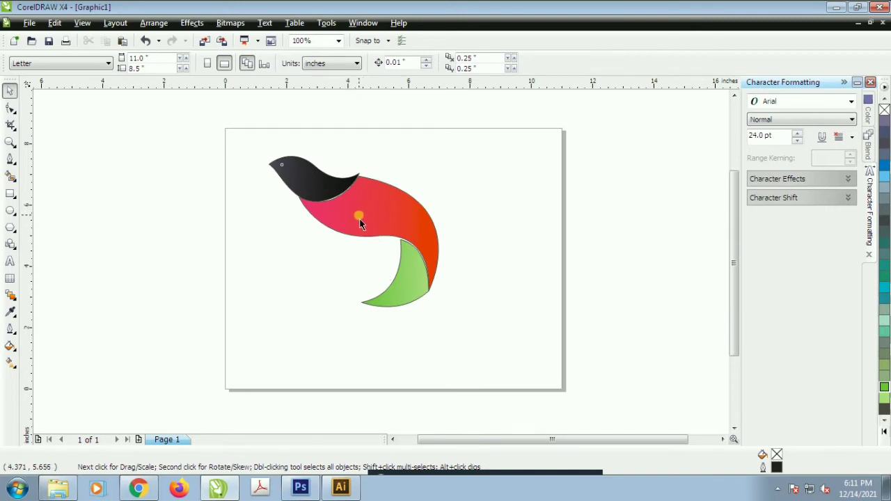
scroll(358, 235, up, 2)
click(403, 310)
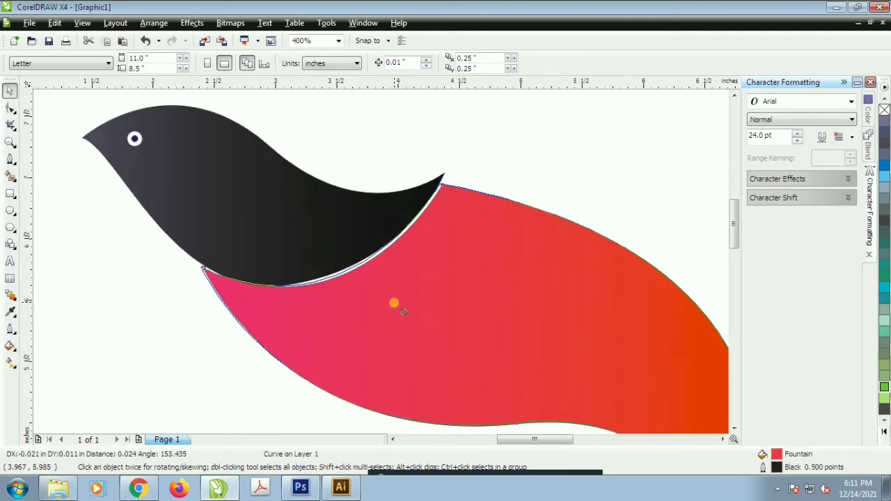
mouse_move(403, 312)
mouse_down()
mouse_move(390, 310)
mouse_move(399, 319)
mouse_up()
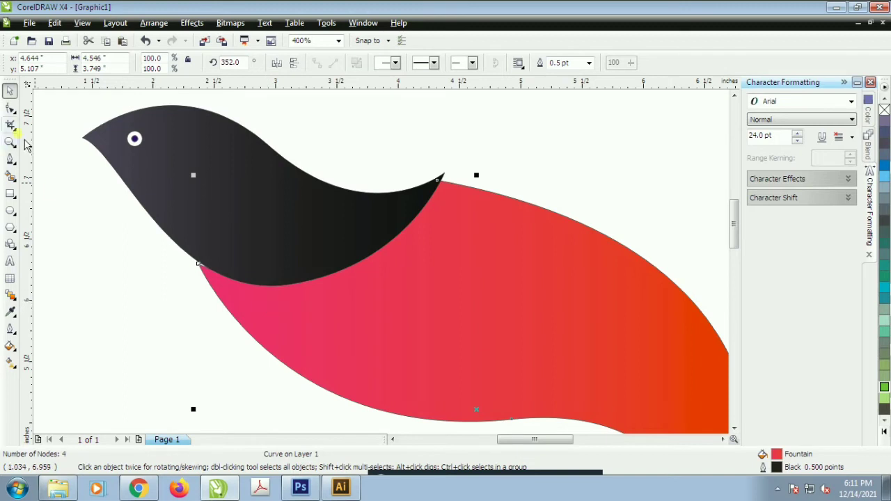
Step: Nudge the body's two upper end nodes with the Shape tool so its upper edge tucks neatly under the head
click(10, 109)
click(199, 267)
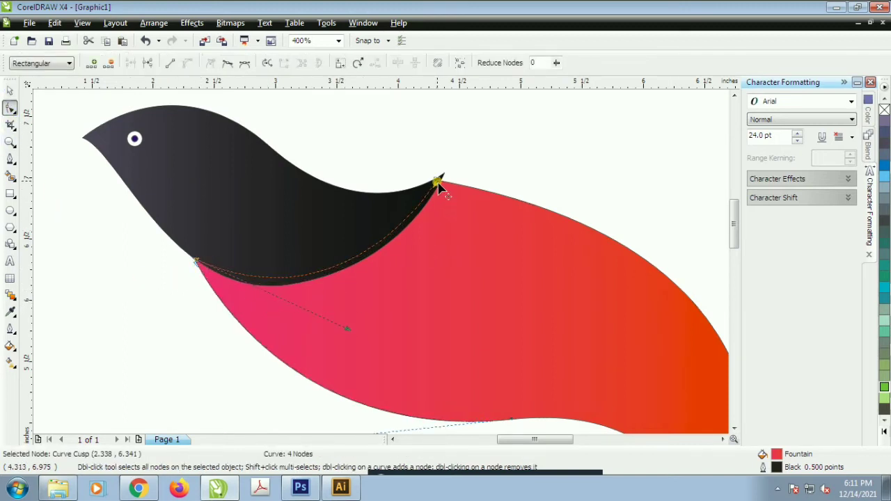
drag(438, 186, 435, 189)
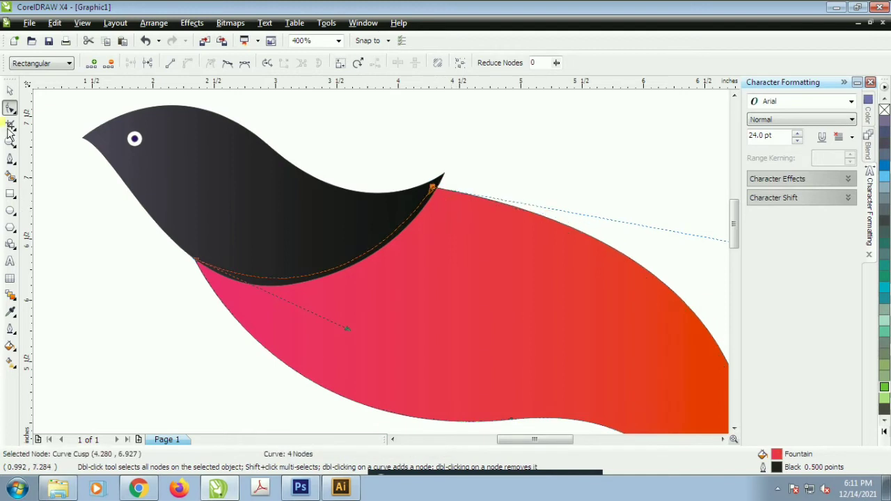
click(10, 91)
scroll(388, 265, down, 2)
scroll(381, 265, up, 1)
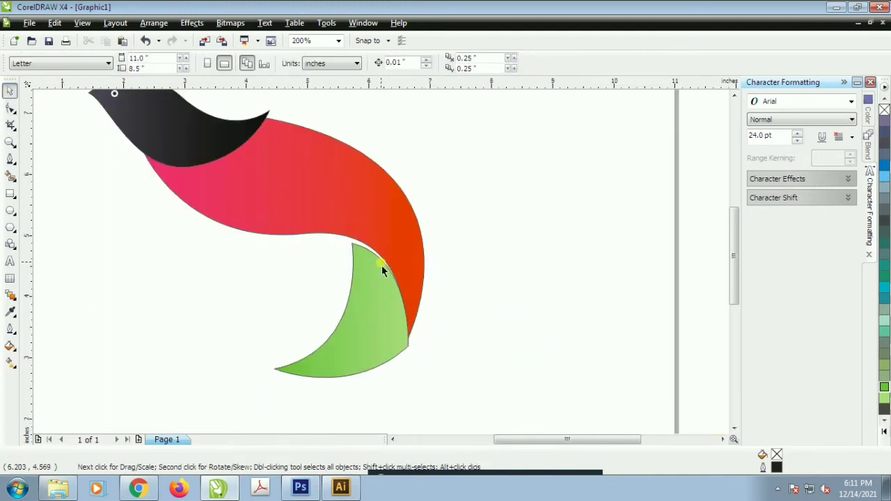
click(376, 299)
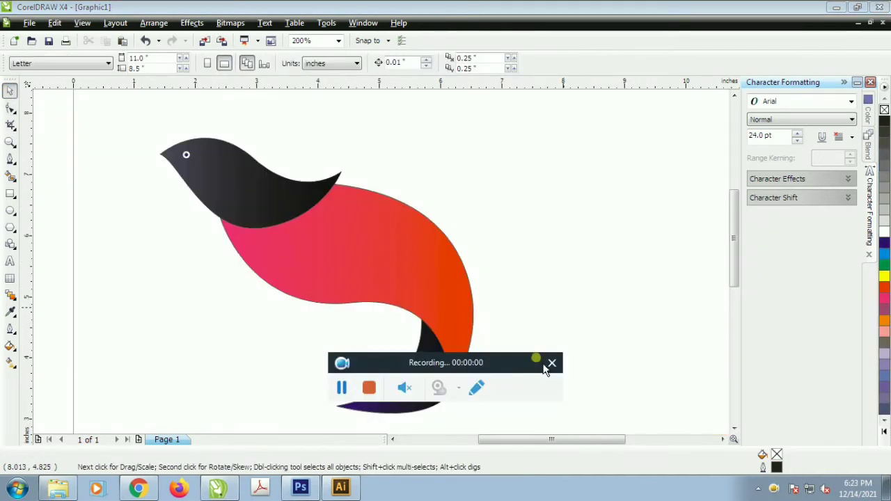
click(543, 366)
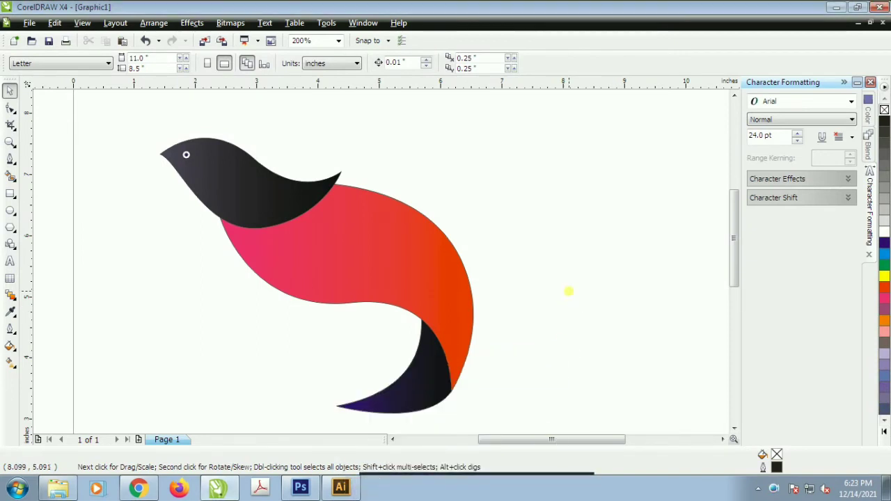
Step: Draw a thin closed crescent stroke about 1.97 by 0.71 inches along the lower body with the Pen tool
scroll(358, 265, up, 1)
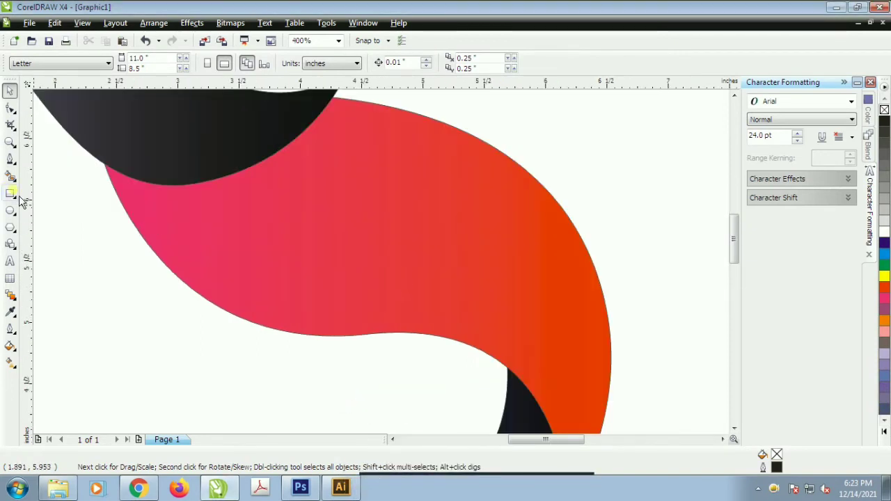
click(10, 158)
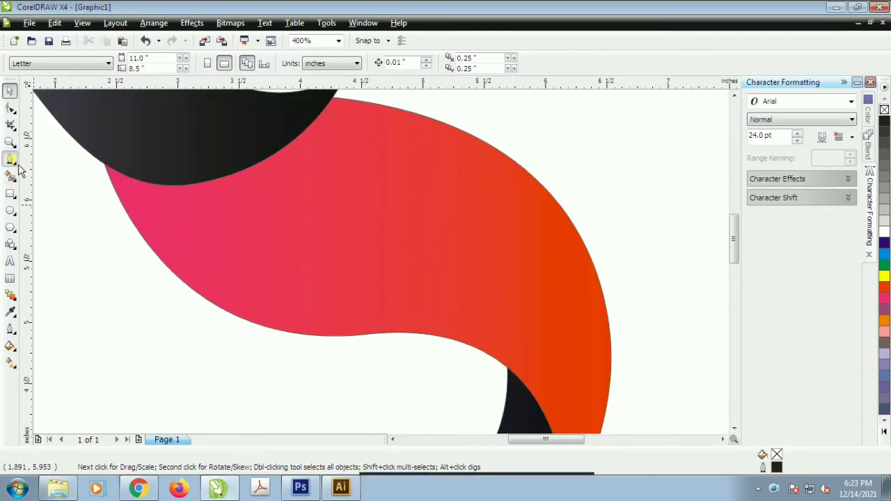
click(183, 221)
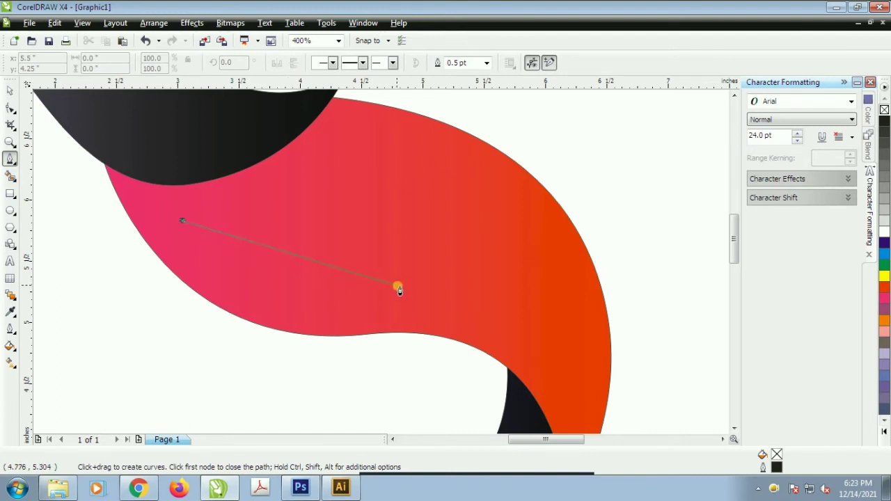
drag(424, 286, 578, 234)
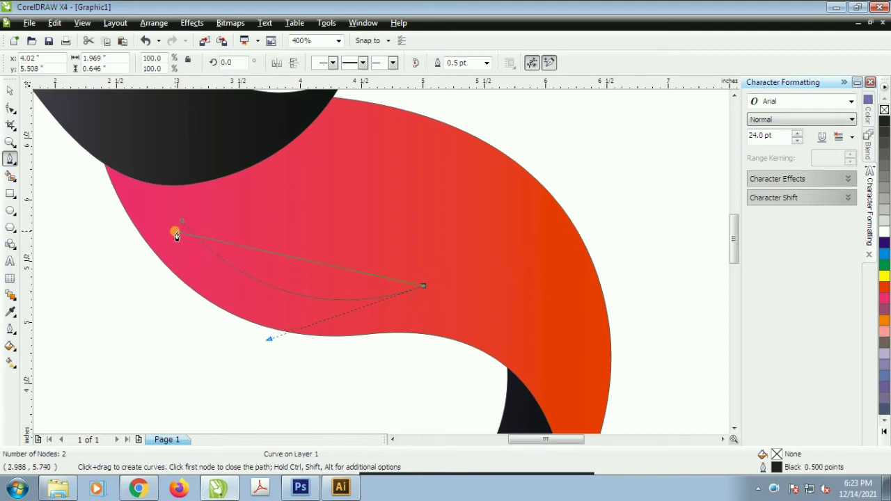
drag(186, 229, 273, 370)
Step: Fill the thin crescent on the body with White and remove its outline
click(10, 91)
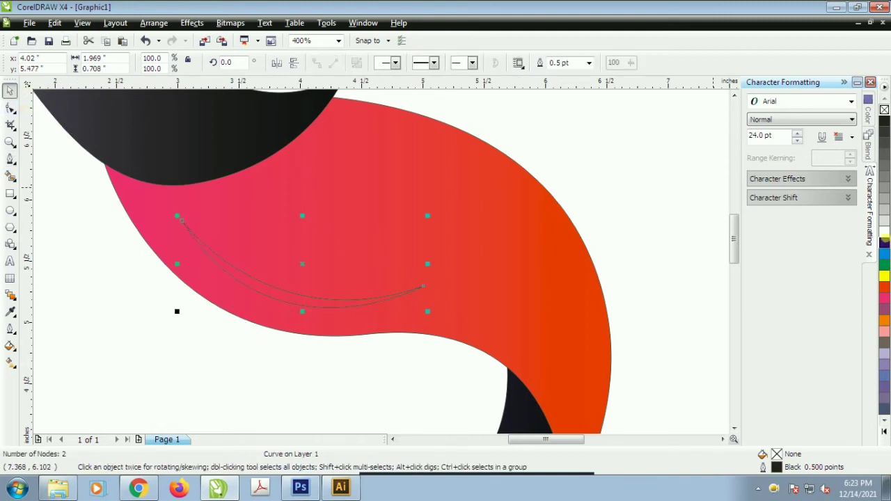
click(884, 231)
right_click(884, 110)
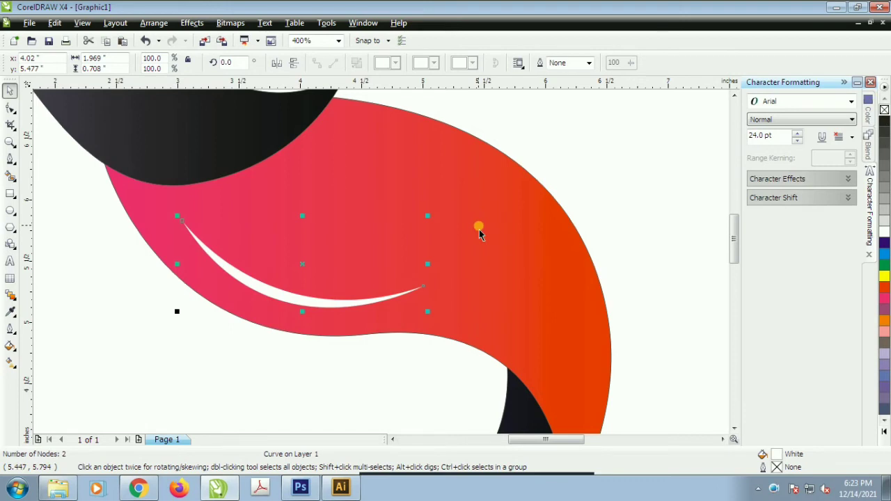
Step: Place copies of the white stroke beside it on the body to form a fan of three feather lines
drag(363, 313, 392, 291)
scroll(391, 291, down, 1)
click(553, 235)
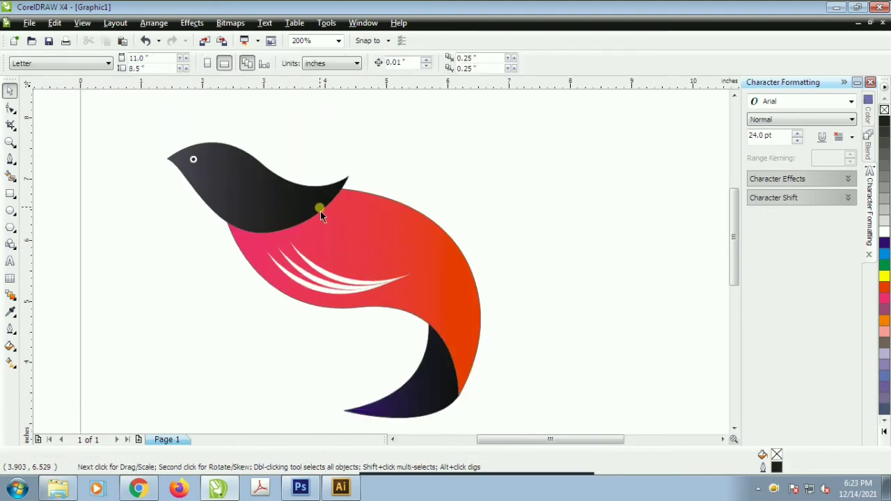
Step: Draw a thin closed crescent stroke about 1.12 by 0.31 inches along the upper rear edge of the black head shape
scroll(337, 214, up, 1)
scroll(341, 243, up, 1)
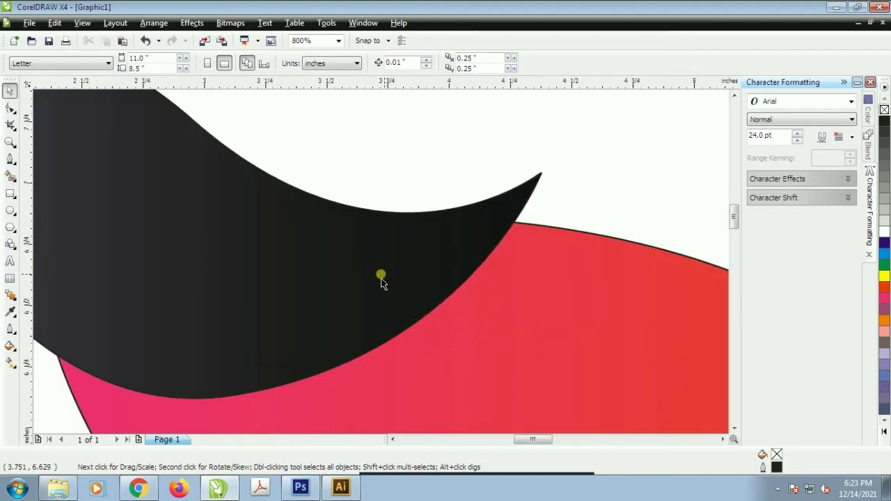
click(11, 159)
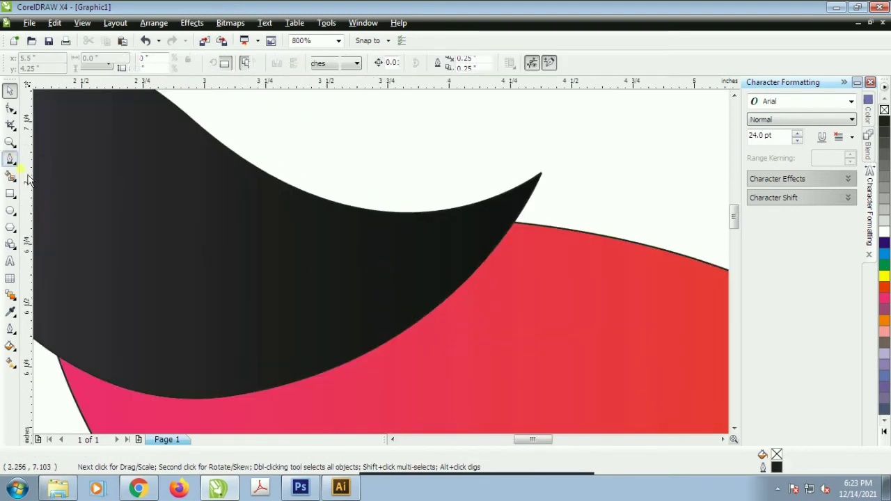
click(213, 174)
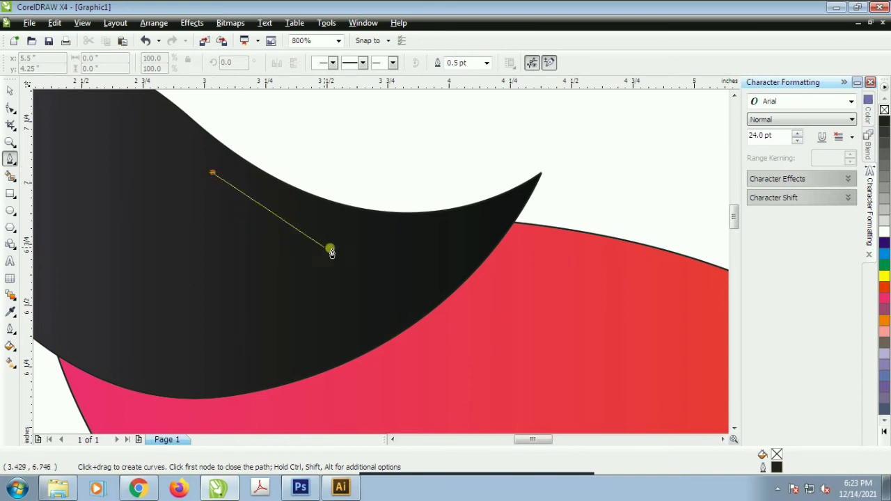
mouse_move(485, 220)
mouse_down()
mouse_move(509, 222)
mouse_move(593, 183)
mouse_move(619, 151)
mouse_up()
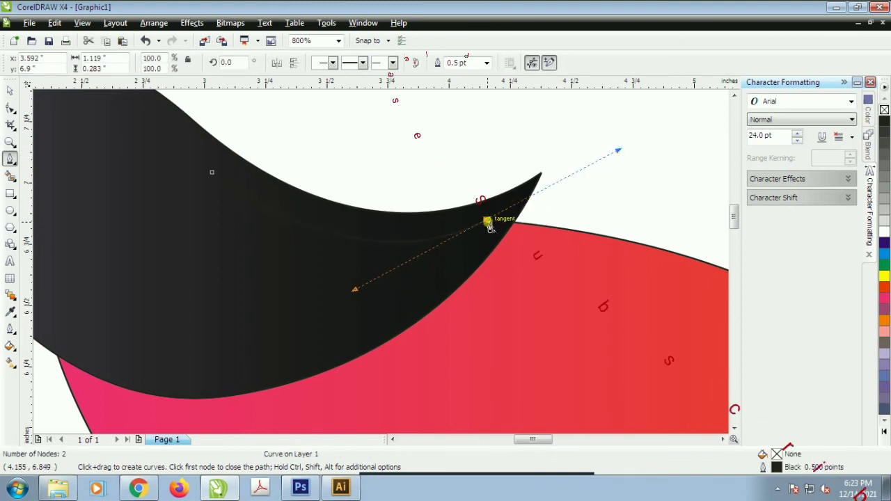
drag(485, 222, 419, 225)
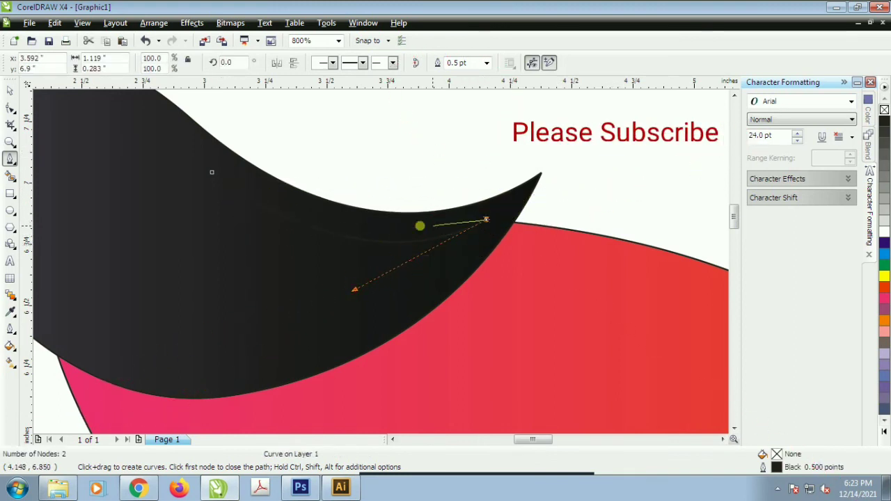
drag(212, 174, 236, 221)
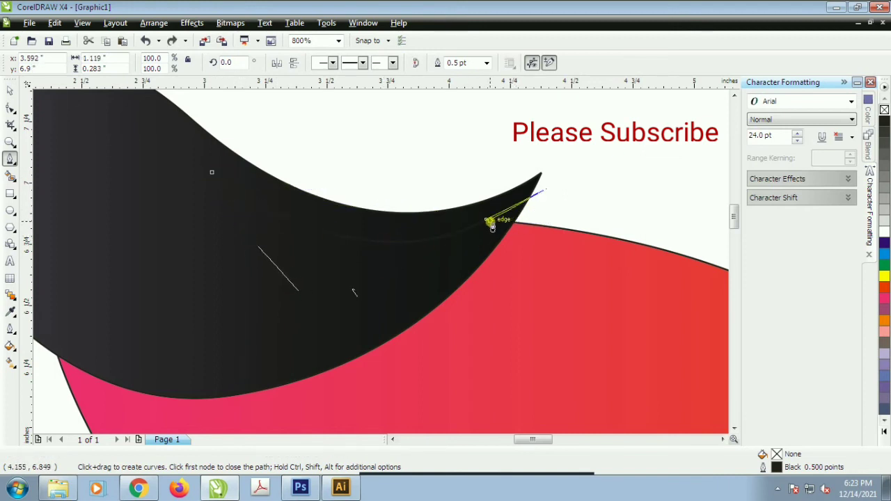
drag(488, 220, 458, 230)
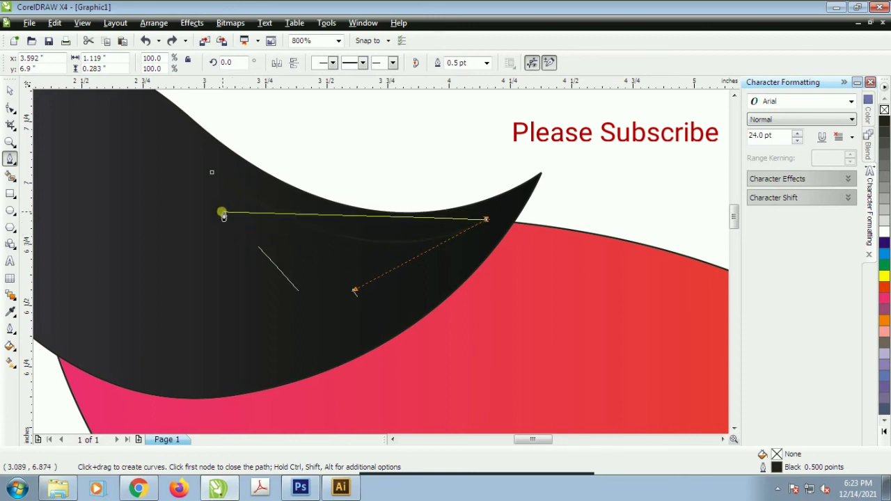
drag(219, 187, 341, 306)
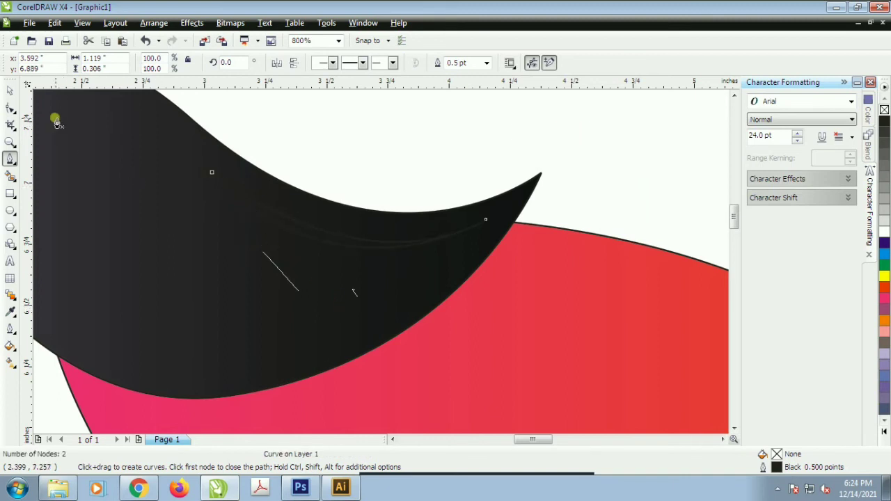
Step: Fill the thin crescent on the head with White and remove its outline
click(9, 91)
click(884, 232)
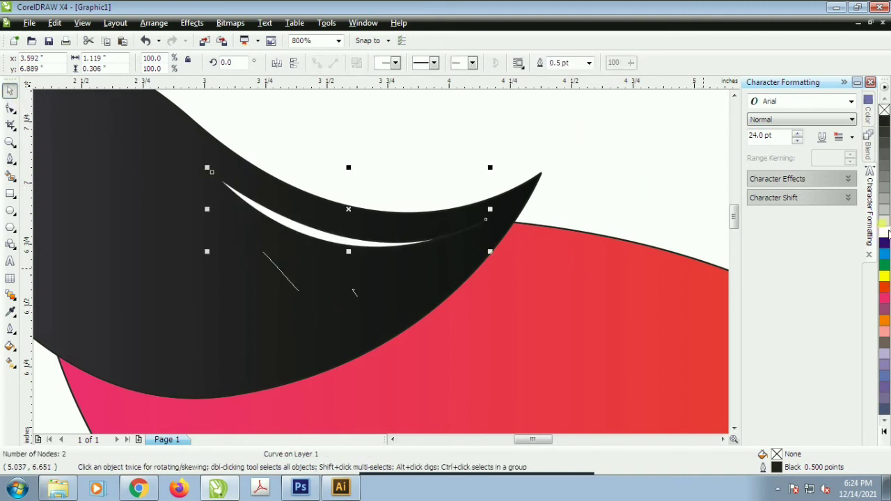
right_click(884, 109)
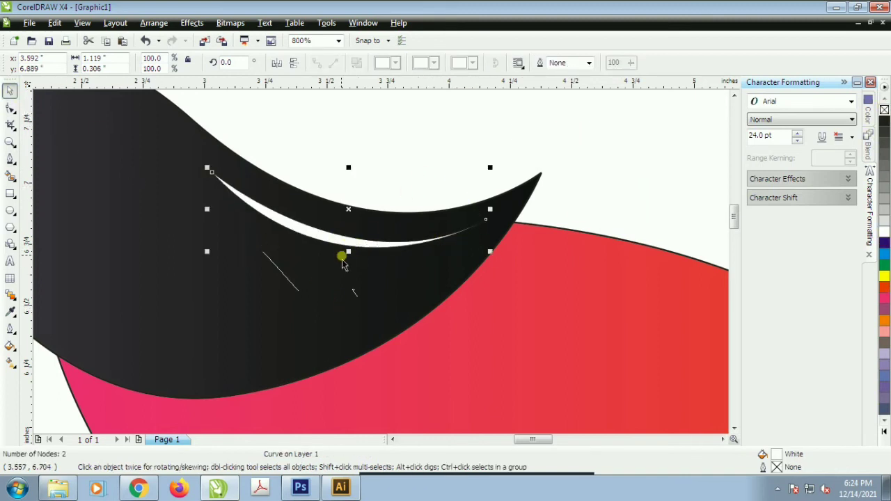
Step: Place a copy of the white head stroke just below the original
drag(344, 255, 348, 272)
scroll(398, 255, down, 2)
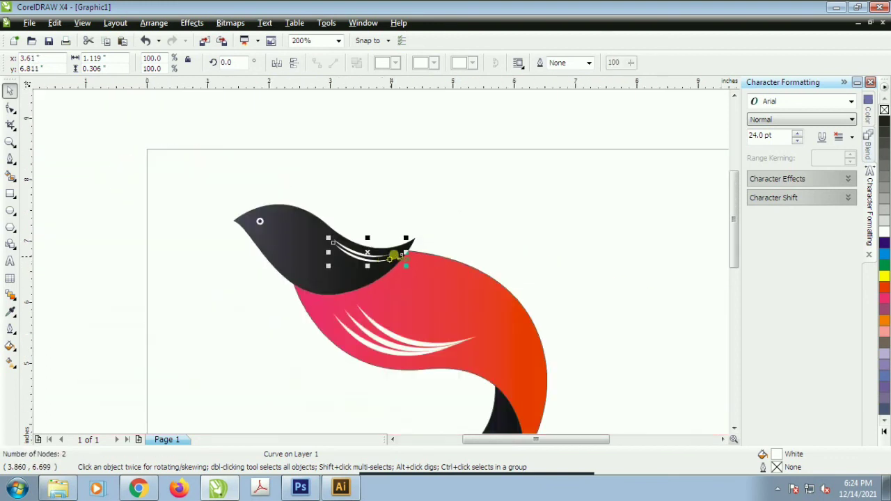
key(Escape)
Step: Add a third white stroke below the other two on the head, scale it to 84.4%, and reposition it beneath them
scroll(380, 270, up, 1)
scroll(380, 270, up, 1)
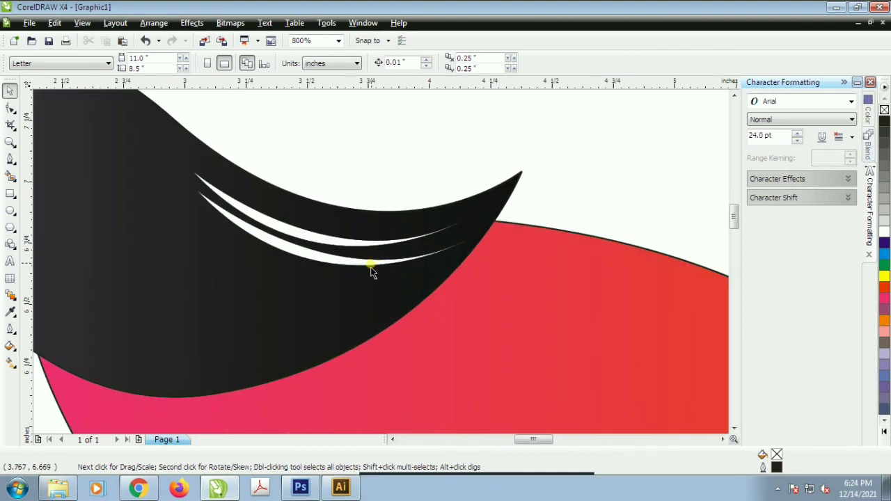
click(376, 271)
drag(373, 273, 371, 293)
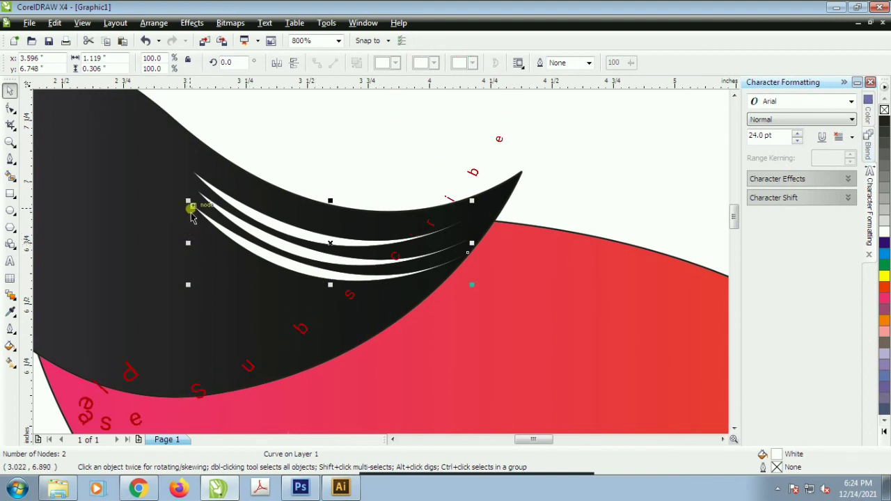
mouse_move(188, 202)
mouse_down()
mouse_move(202, 219)
mouse_move(191, 213)
mouse_up()
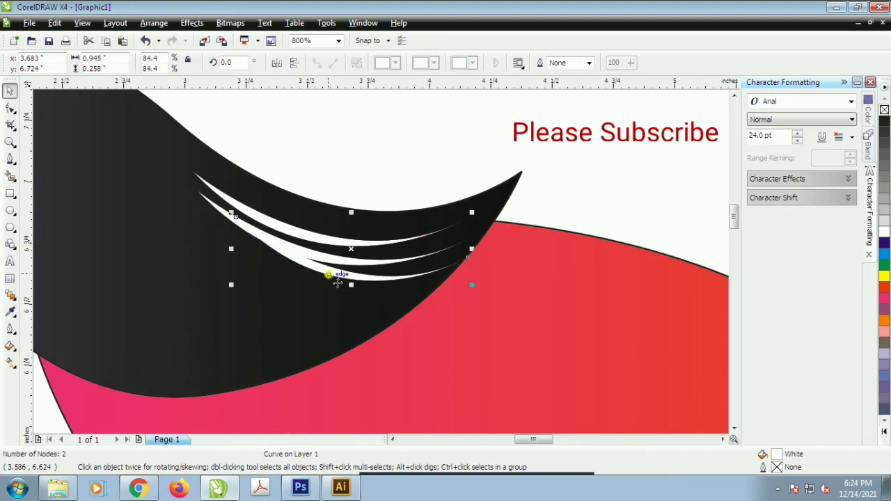
drag(336, 273, 318, 281)
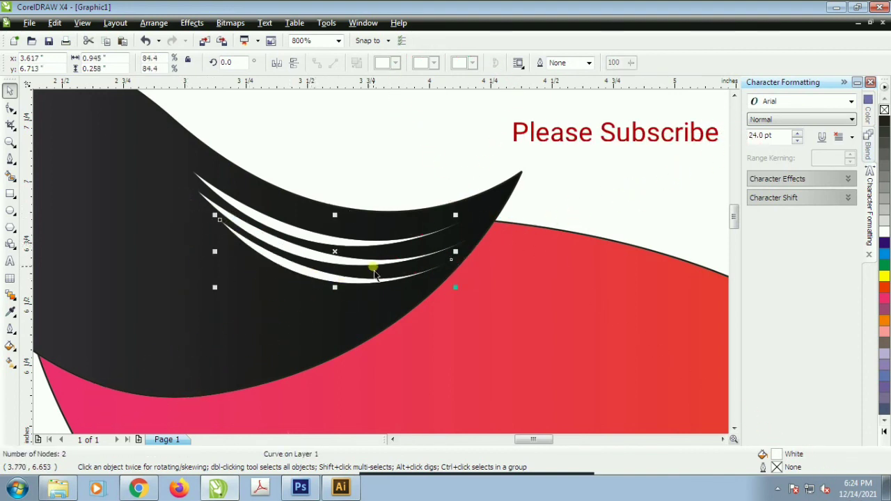
scroll(567, 189, down, 5)
key(Escape)
scroll(352, 306, up, 1)
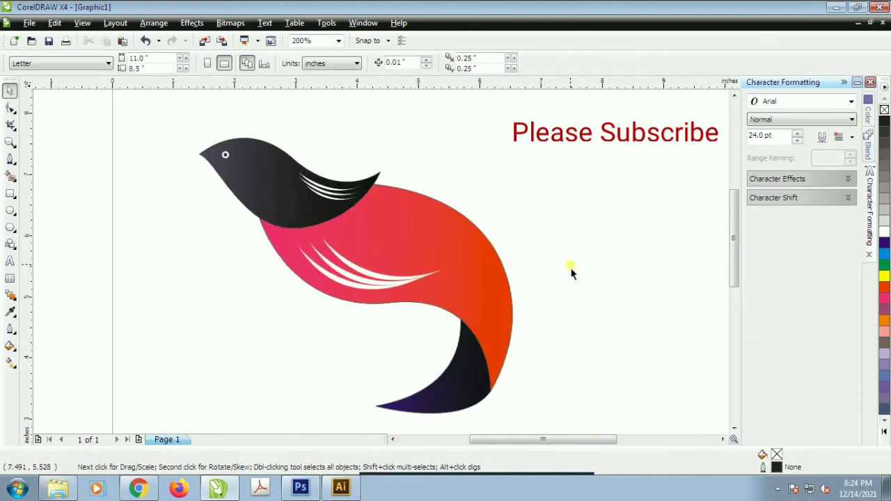
scroll(570, 272, down, 1)
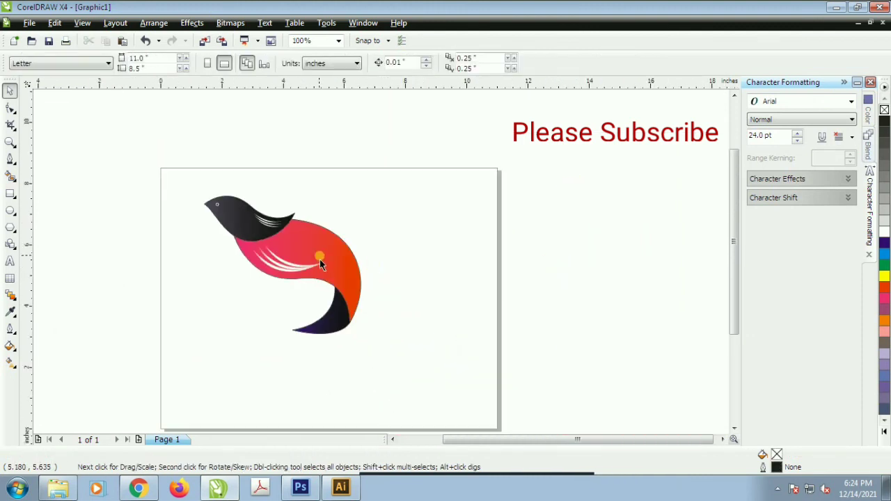
scroll(319, 259, up, 1)
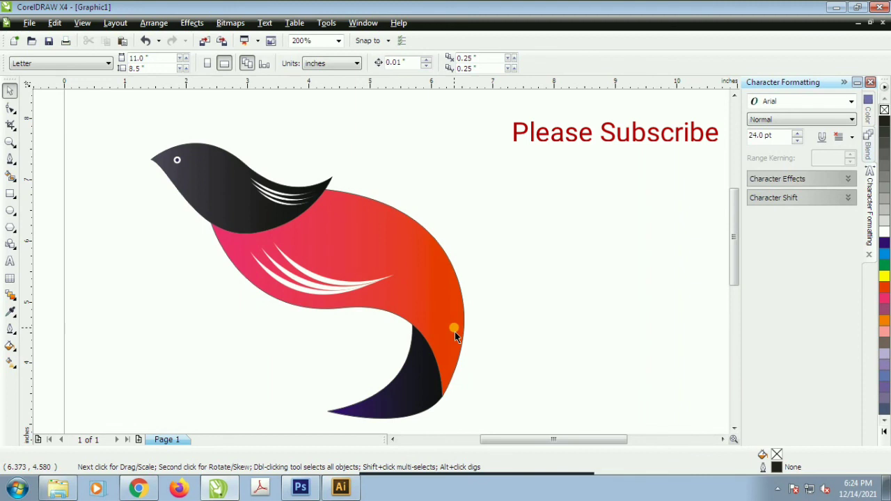